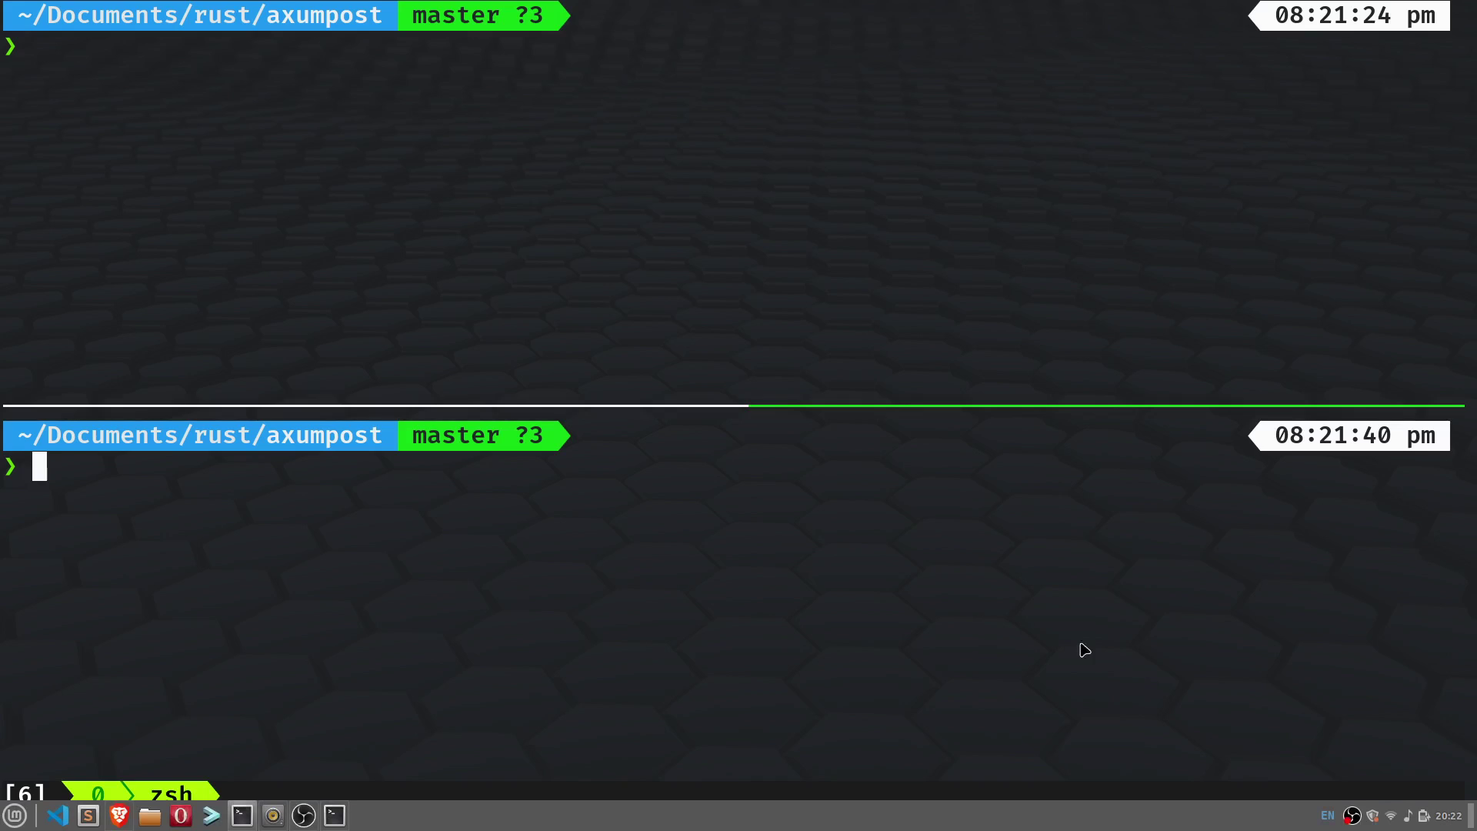
{"action": "type", "text": "cargo run"}
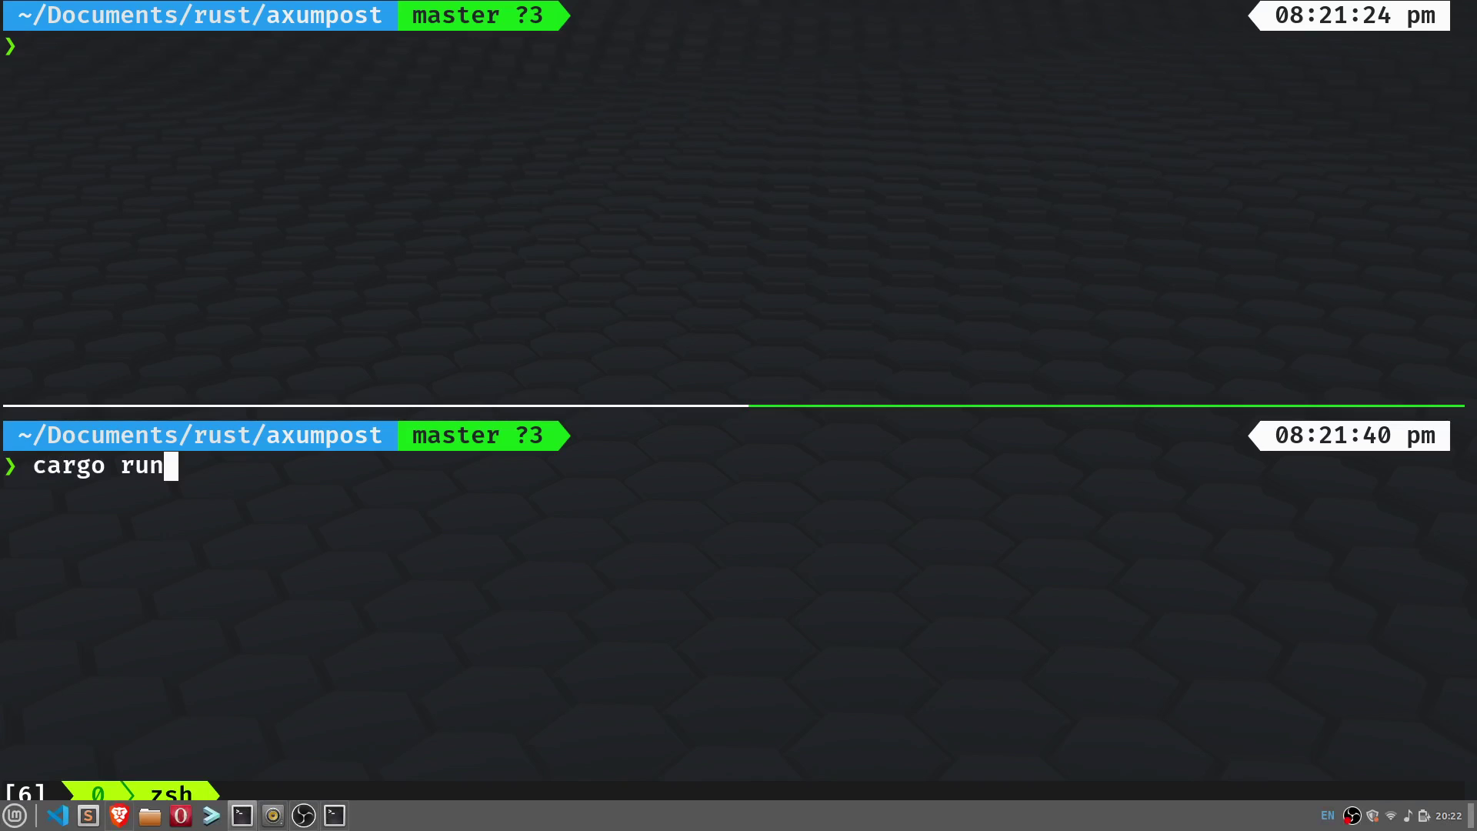
Start the axumpost server with cargo run and move to the upper shell pane.
{"action": "key", "text": "Return"}
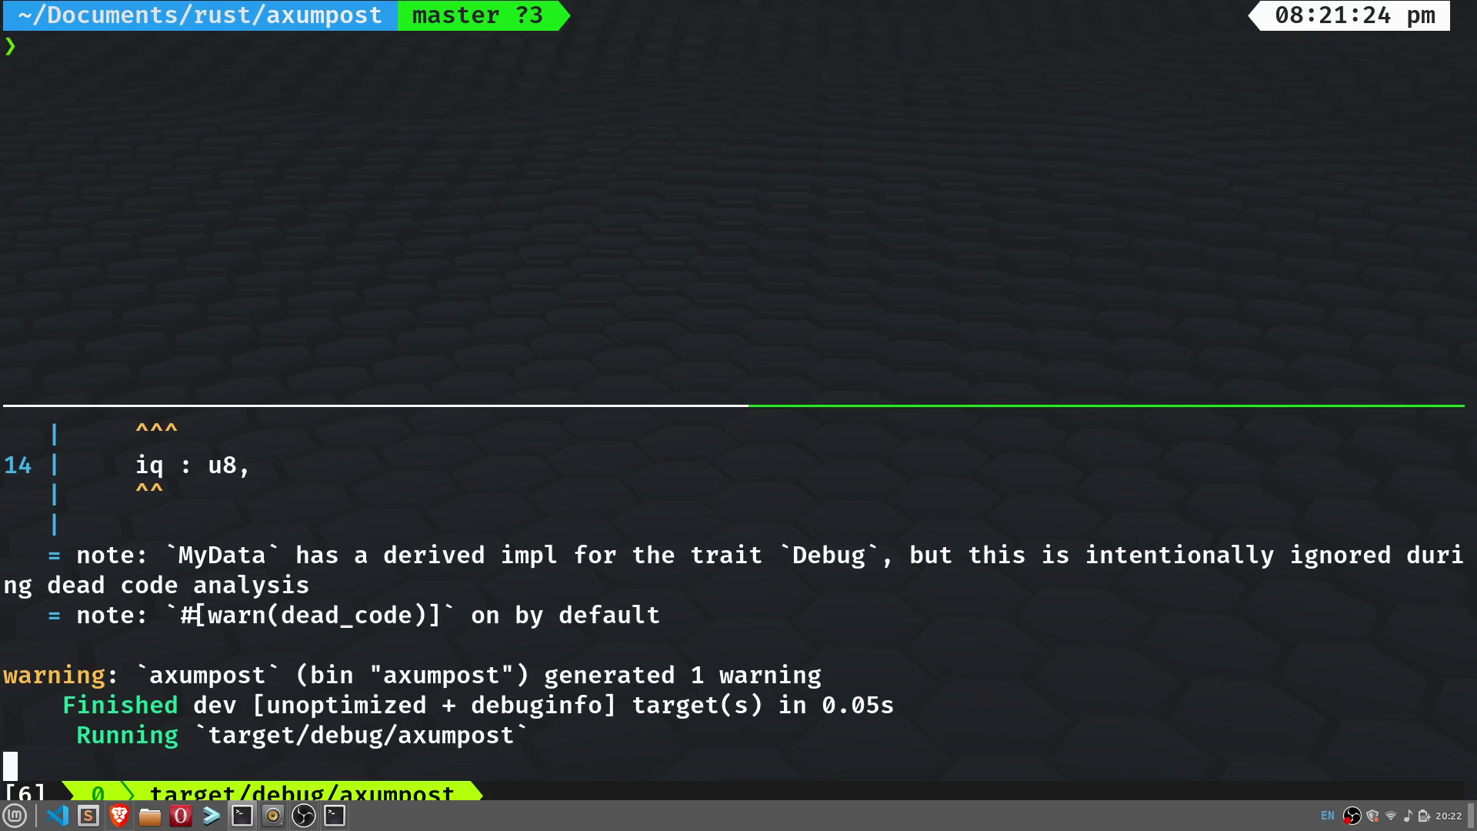
{"action": "key", "text": "ctrl+b"}
{"action": "key", "text": "Up"}
{"action": "type", "text": "curl -X POST -H \"Content-Type: application/json\" -d '{\"name\": \"John Doe\", \"age\": 25, \"iq\":100}' http://localhost:8000/post"}
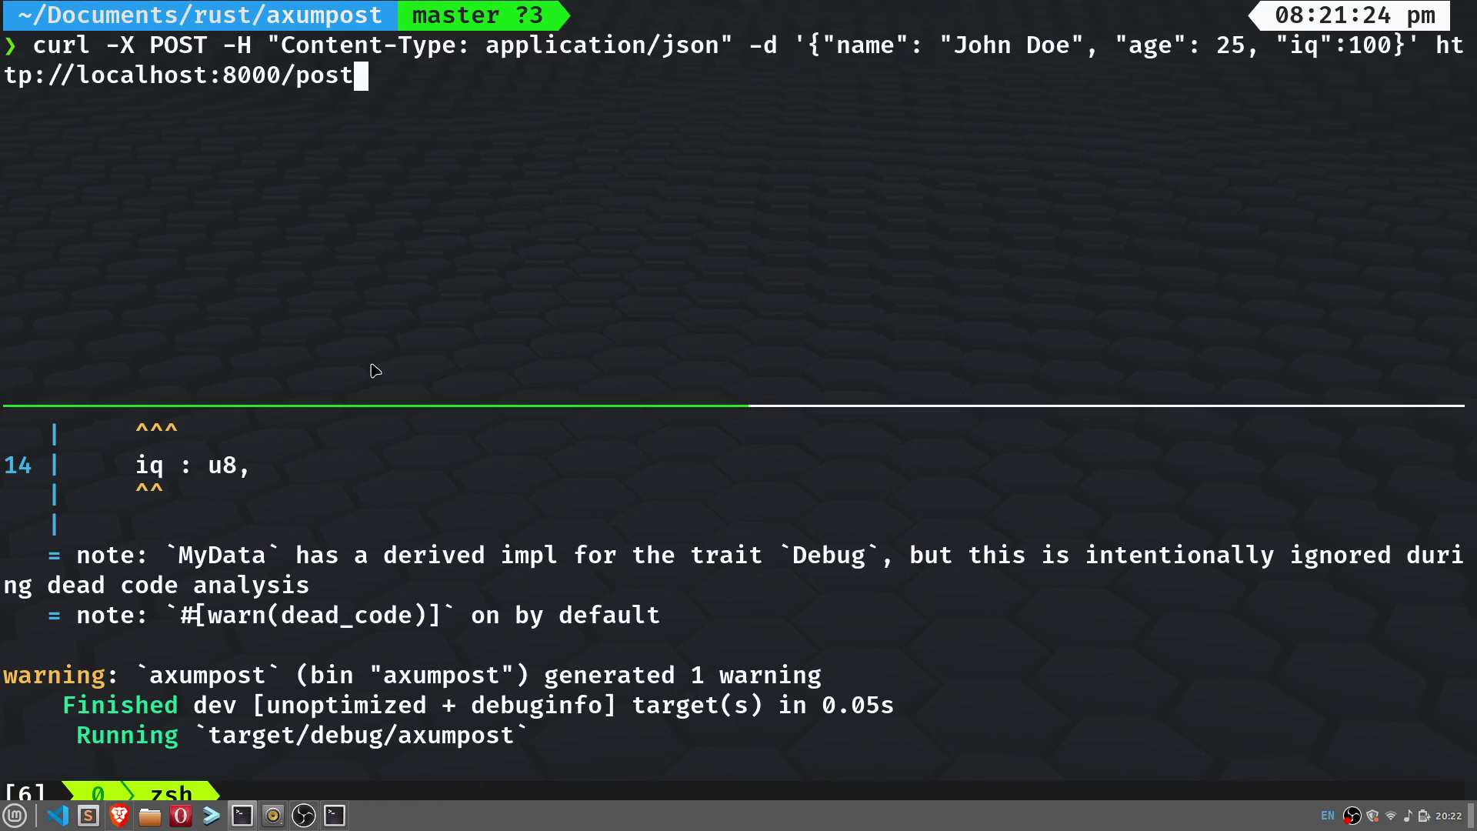
Highlight the curl command's POST method, JSON payload start, and the age and iq keys.
{"action": "mouse_move", "coordinate": [143, 46]}
{"action": "left_mouse_down"}
{"action": "mouse_move", "coordinate": [622, 83]}
{"action": "mouse_move", "coordinate": [718, 52]}
{"action": "left_mouse_up"}
{"action": "left_click_drag", "start_coordinate": [813, 53], "coordinate": [1069, 53]}
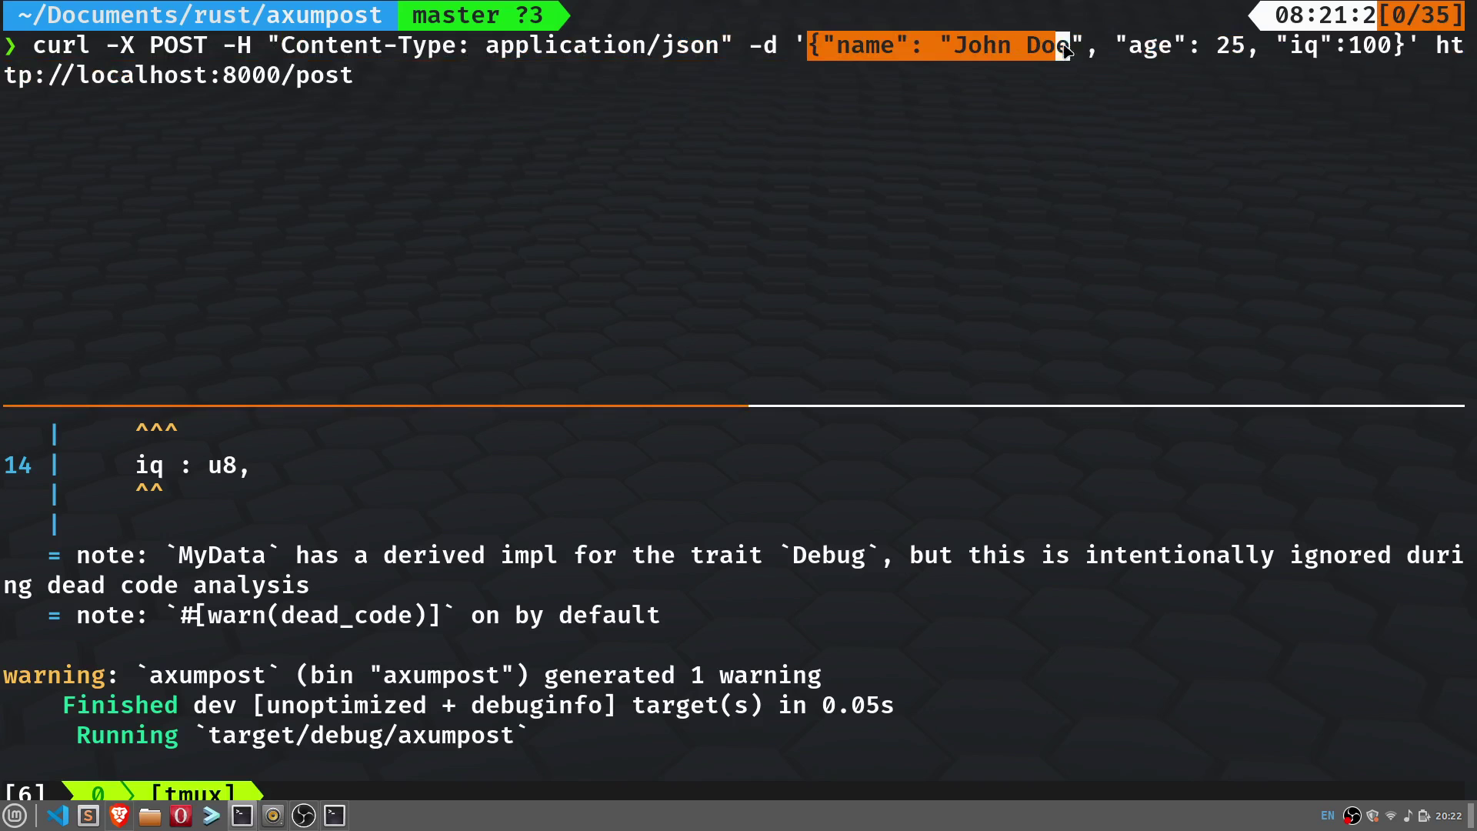
{"action": "left_click_drag", "start_coordinate": [1069, 53], "coordinate": [1070, 53]}
{"action": "double_click", "coordinate": [1146, 48]}
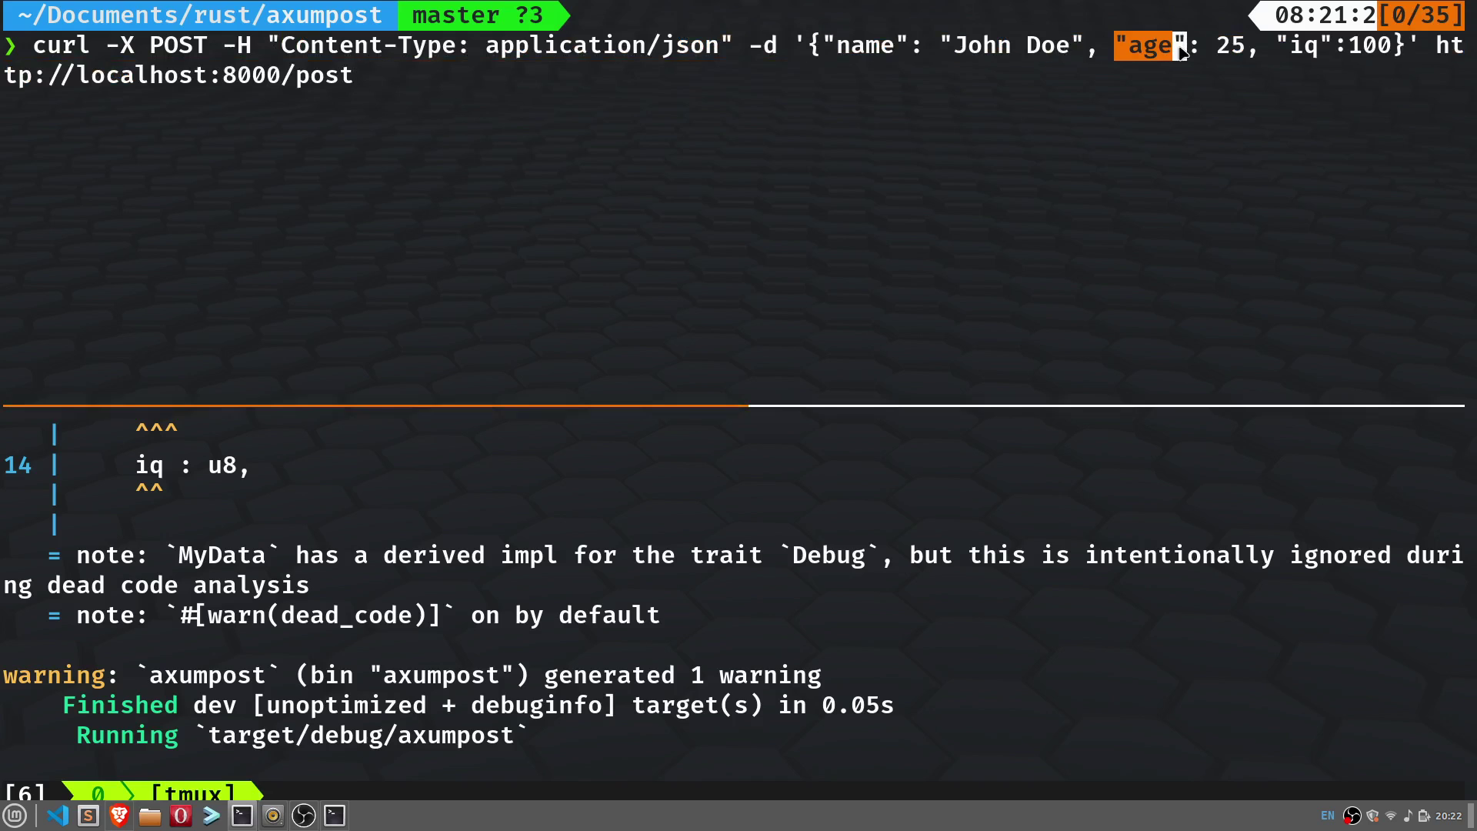
{"action": "left_click_drag", "start_coordinate": [1279, 48], "coordinate": [1313, 54]}
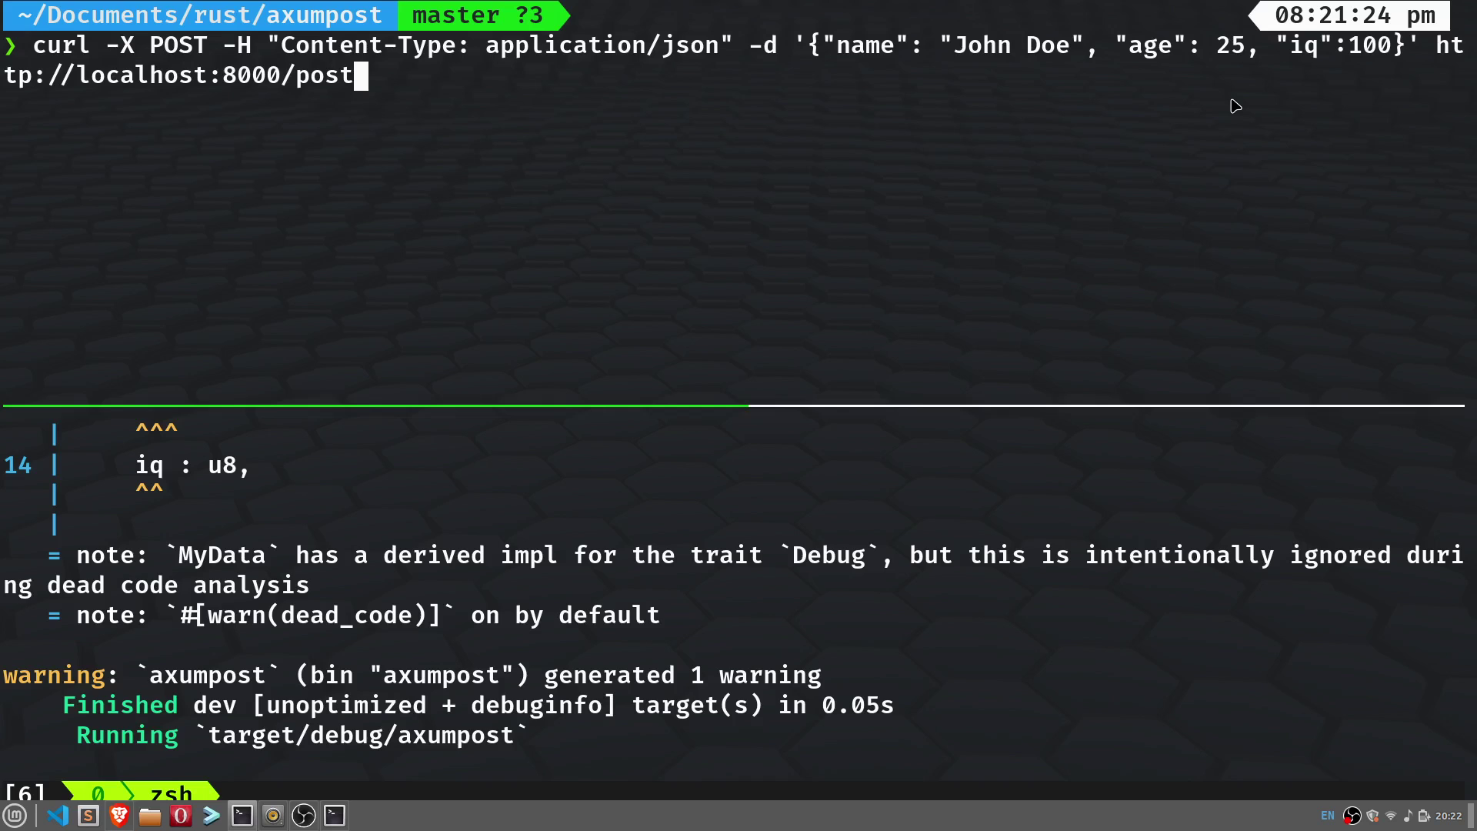
Send the curl JSON POST and highlight the server's Received data log line with age 25, iq 100.
{"action": "key", "text": "Return"}
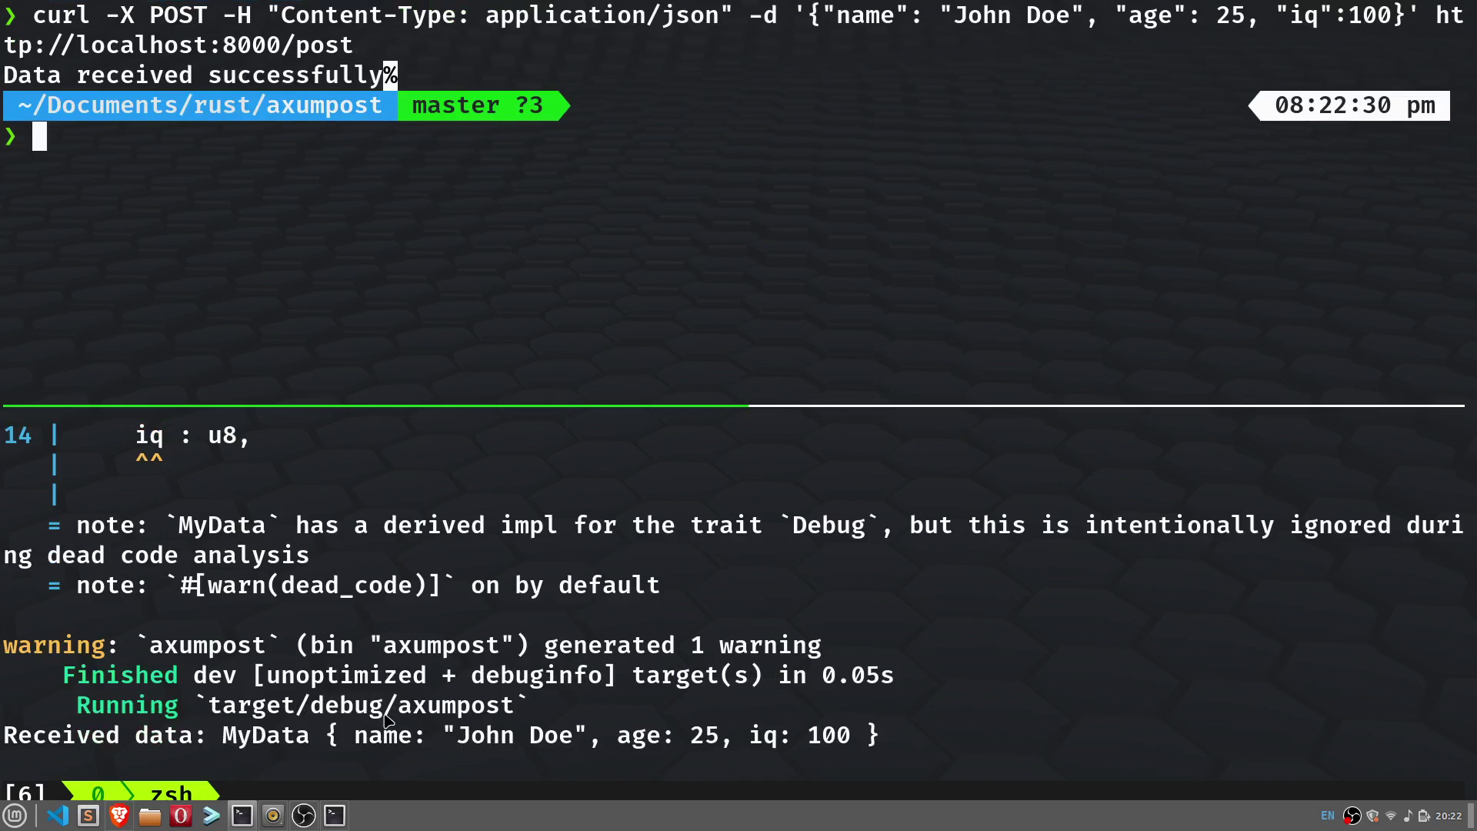
{"action": "mouse_move", "coordinate": [886, 739]}
{"action": "left_mouse_down"}
{"action": "mouse_move", "coordinate": [3, 739]}
{"action": "mouse_move", "coordinate": [878, 738]}
{"action": "left_mouse_up"}
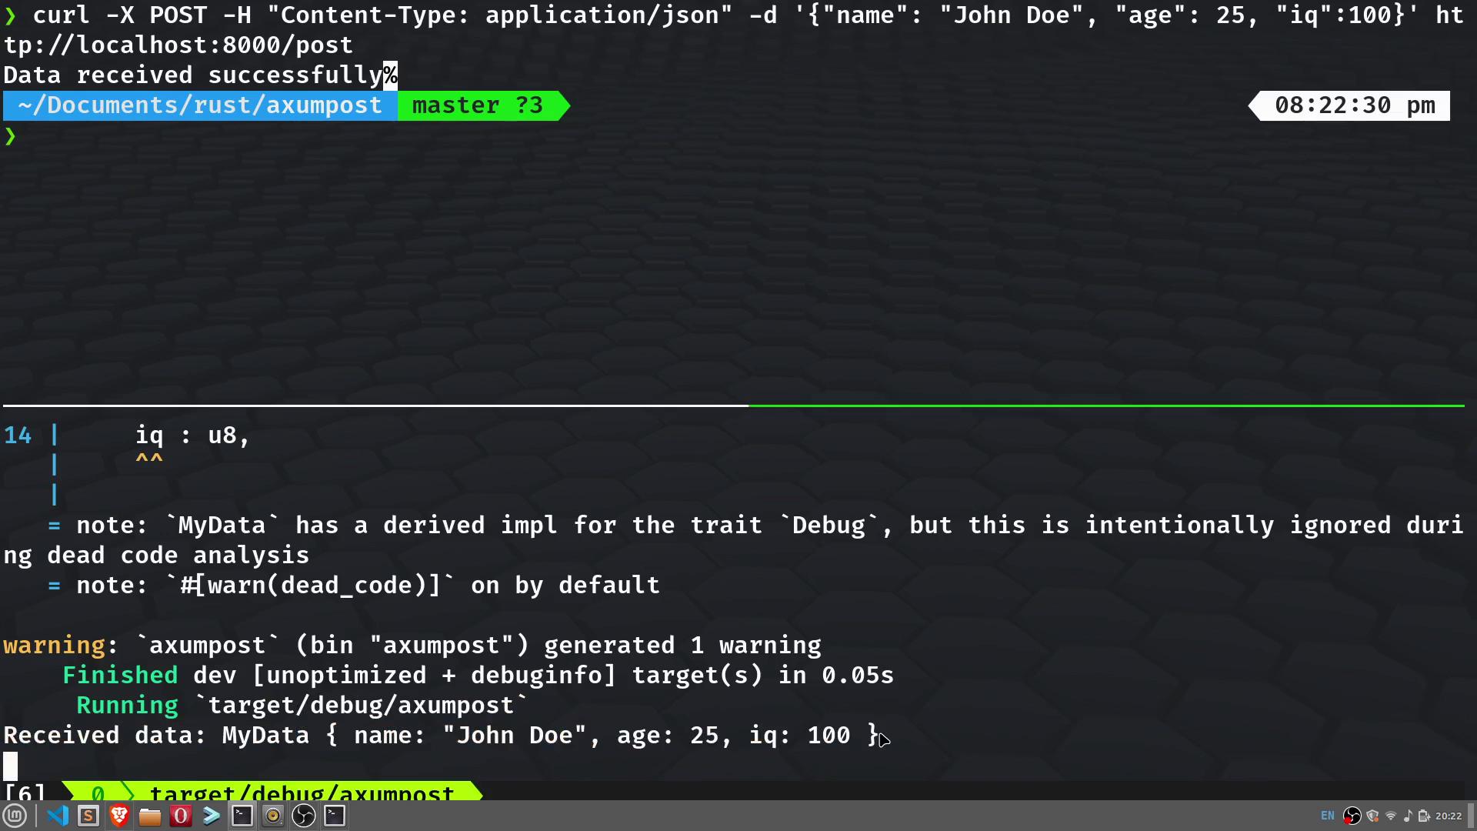
{"action": "left_click_drag", "start_coordinate": [877, 739], "coordinate": [4, 744]}
Resend the same curl POST twice from the upper pane via command history.
{"action": "left_click", "coordinate": [460, 219]}
{"action": "key", "text": "Up"}
{"action": "key", "text": "Return"}
{"action": "key", "text": "Up"}
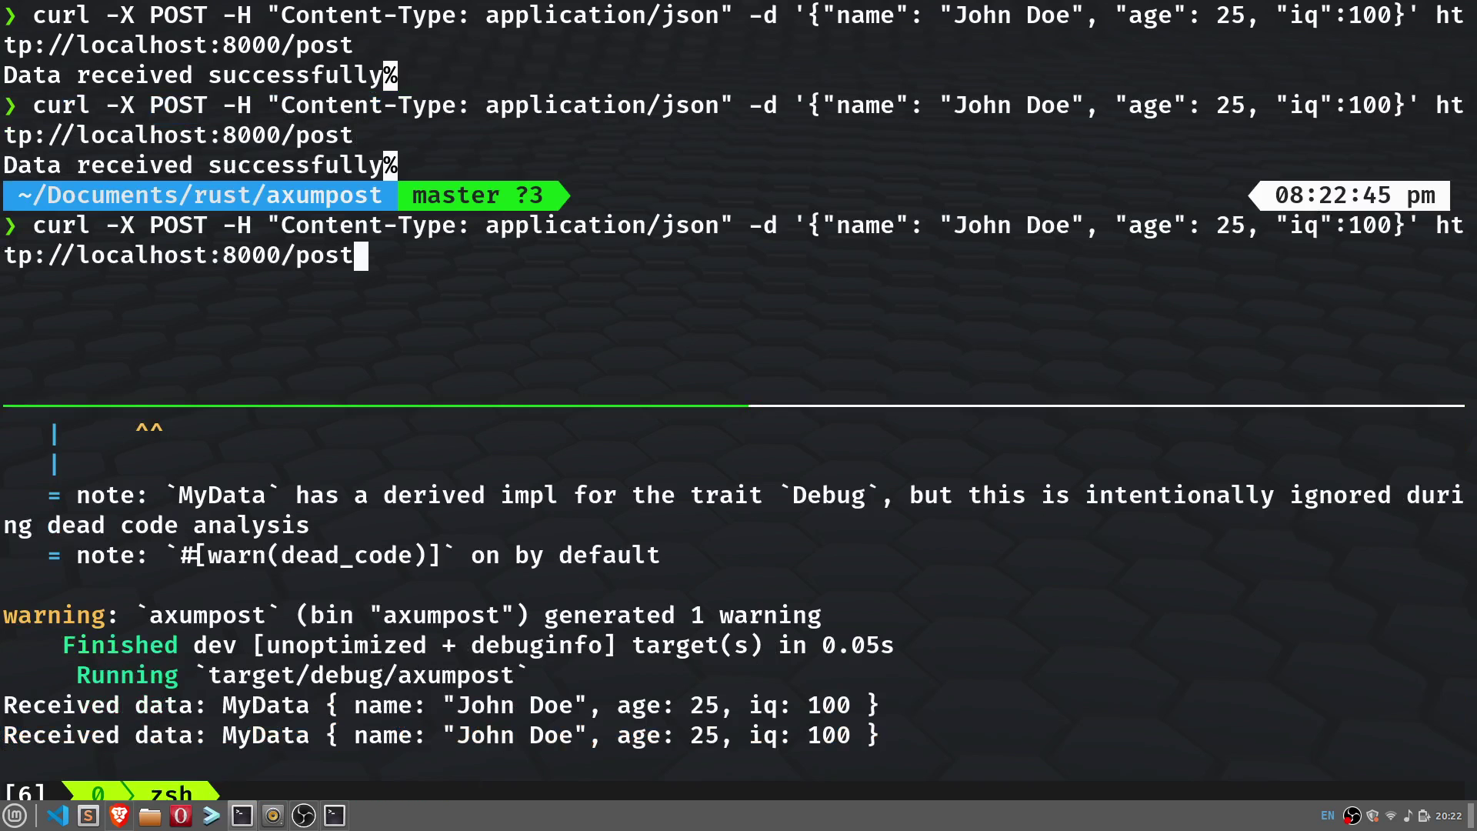
{"action": "key", "text": "Return"}
Recall the curl command, change age from 25 to 33, and send it.
{"action": "key", "text": "Up"}
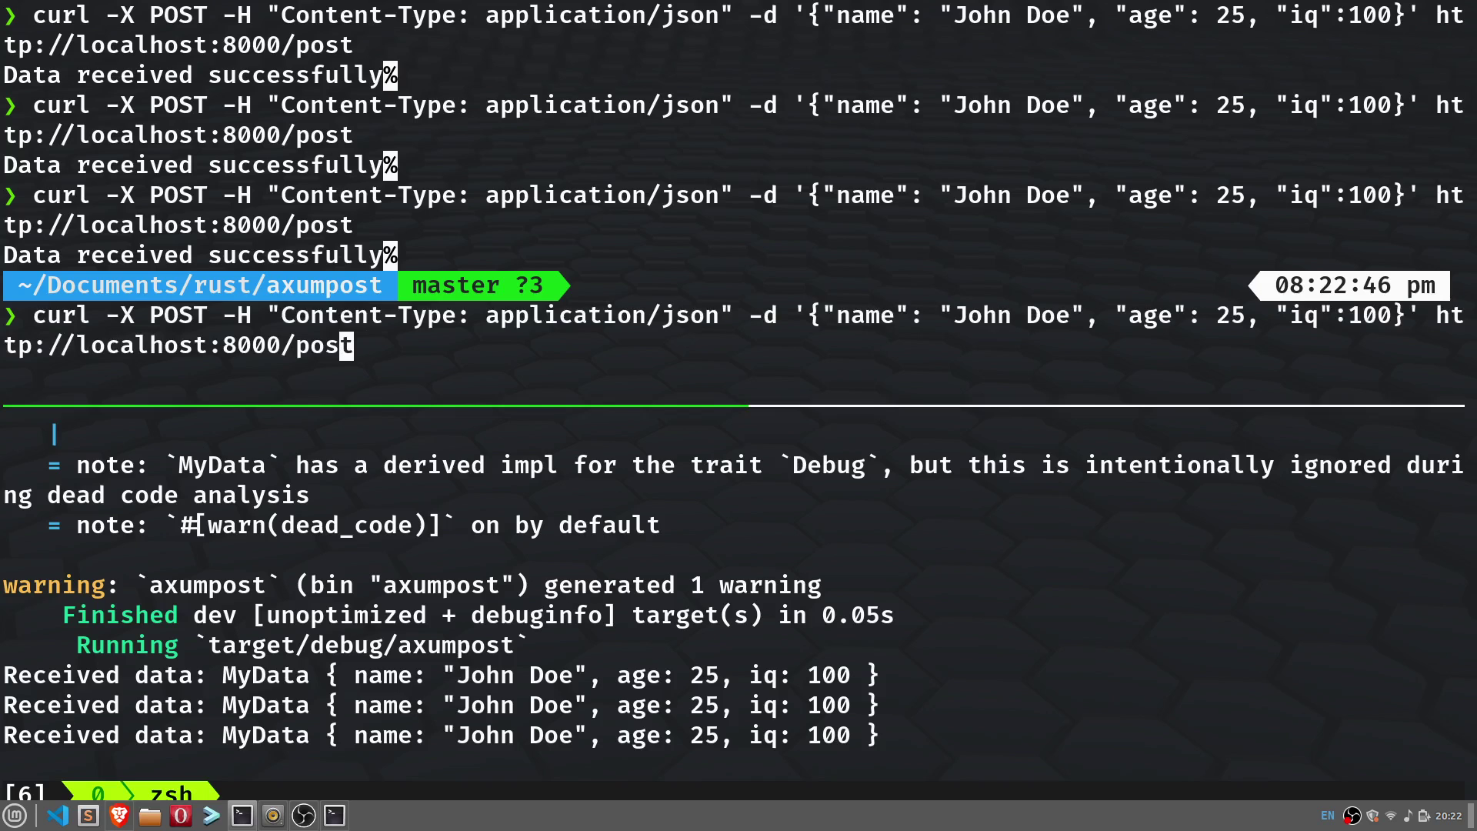
{"action": "key", "text": "ctrl+Left"}
{"action": "key", "text": "ctrl+Left"}
{"action": "key", "text": "ctrl+Left"}
{"action": "key", "text": "ctrl+Left"}
{"action": "key", "text": "ctrl+Left"}
{"action": "key", "text": "ctrl+Left"}
{"action": "key", "text": "Right"}
{"action": "key", "text": "Right"}
{"action": "key", "text": "BackSpace"}
{"action": "key", "text": "BackSpace"}
{"action": "type", "text": "33"}
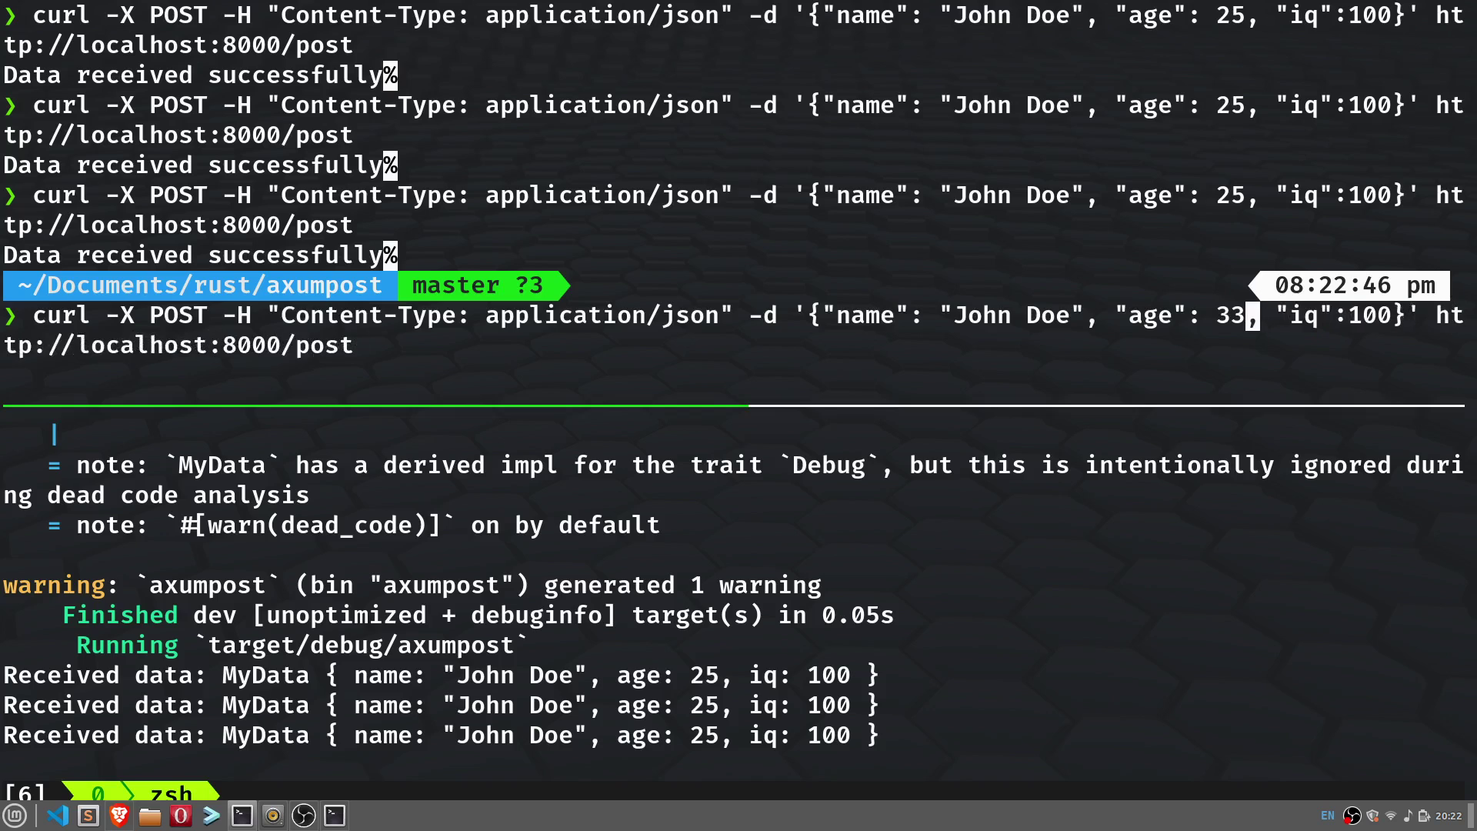
{"action": "key", "text": "Return"}
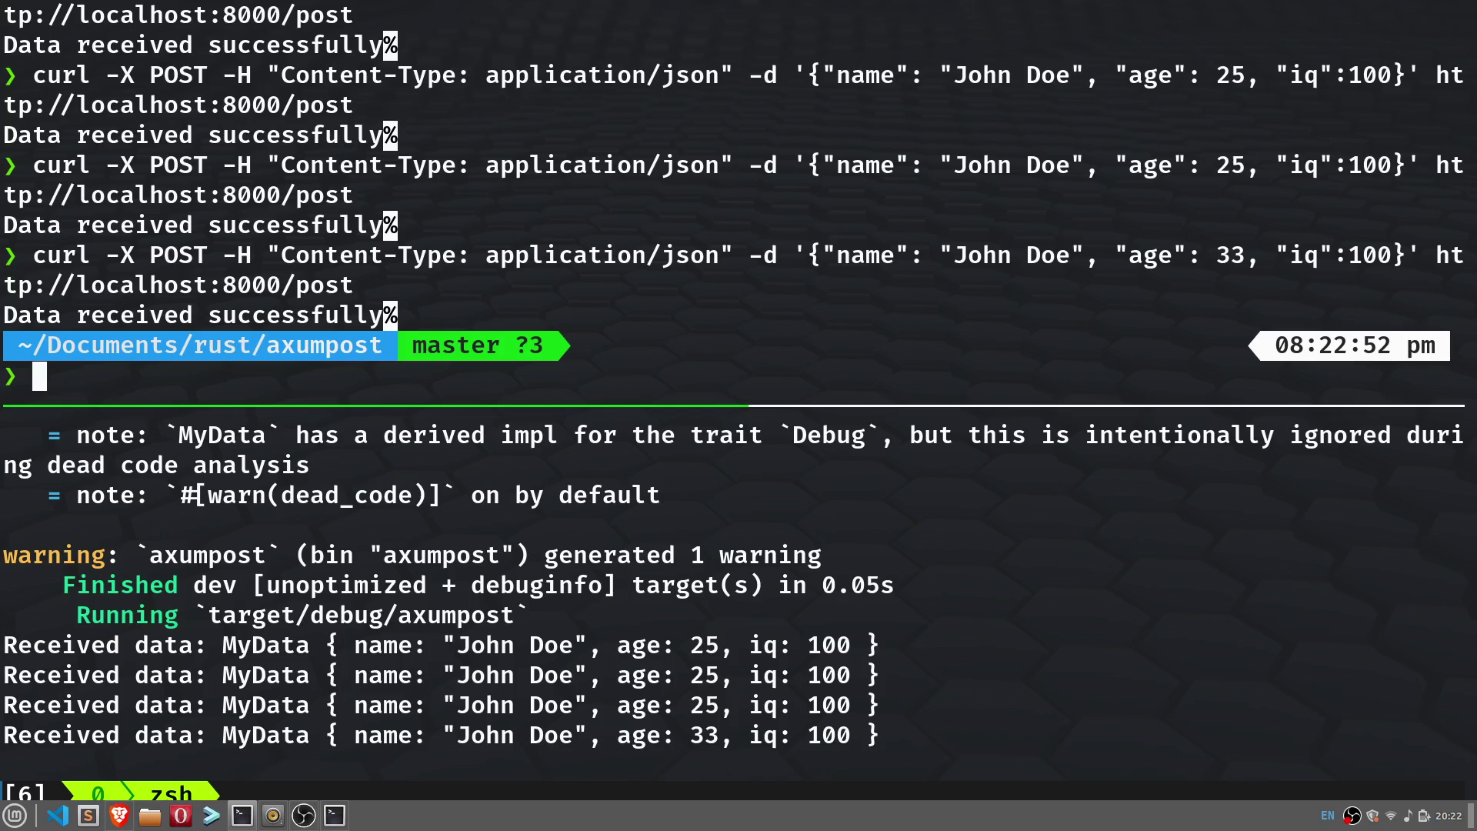
Move to the lower pane and stop the running server with Ctrl+C.
{"action": "key", "text": "ctrl+b"}
{"action": "key", "text": "Down"}
{"action": "key", "text": "ctrl+c"}
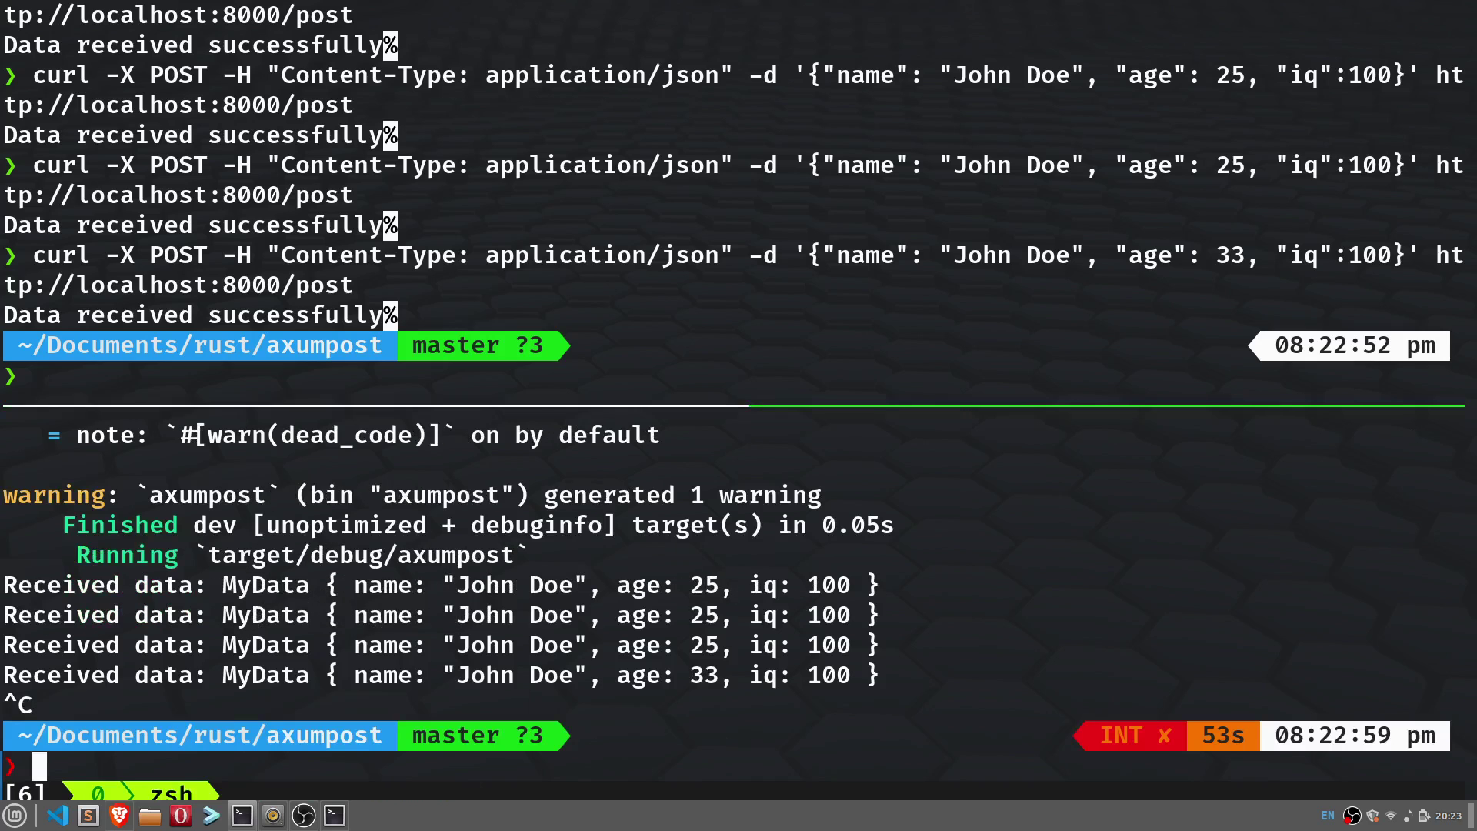
{"action": "type", "text": "nv "}
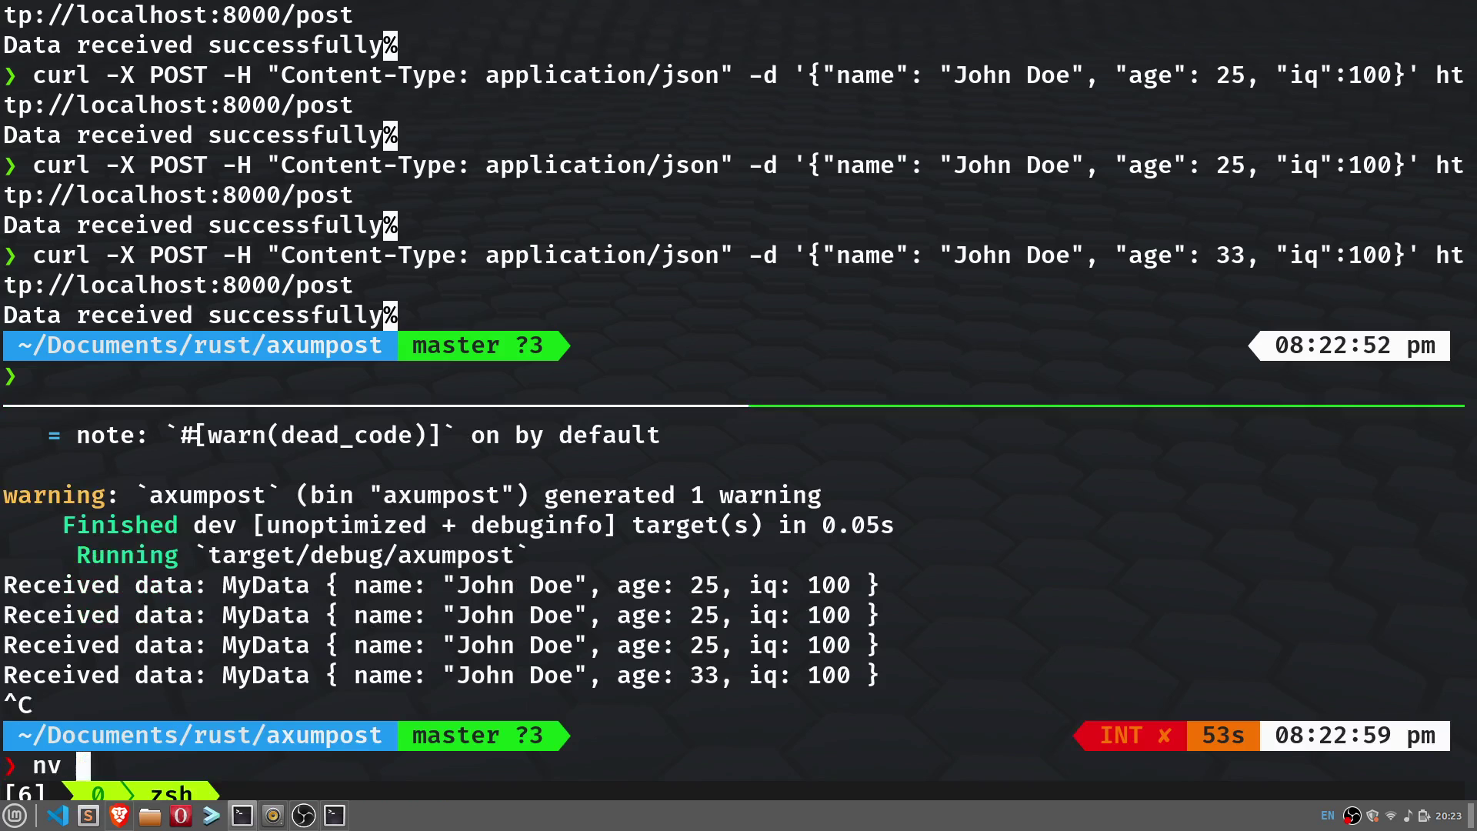
{"action": "type", "text": "Cargo.toml"}
Open src/main.rs in Neovim using nv with Tab-completed path.
{"action": "key", "text": "BackSpace"}
{"action": "key", "text": "BackSpace"}
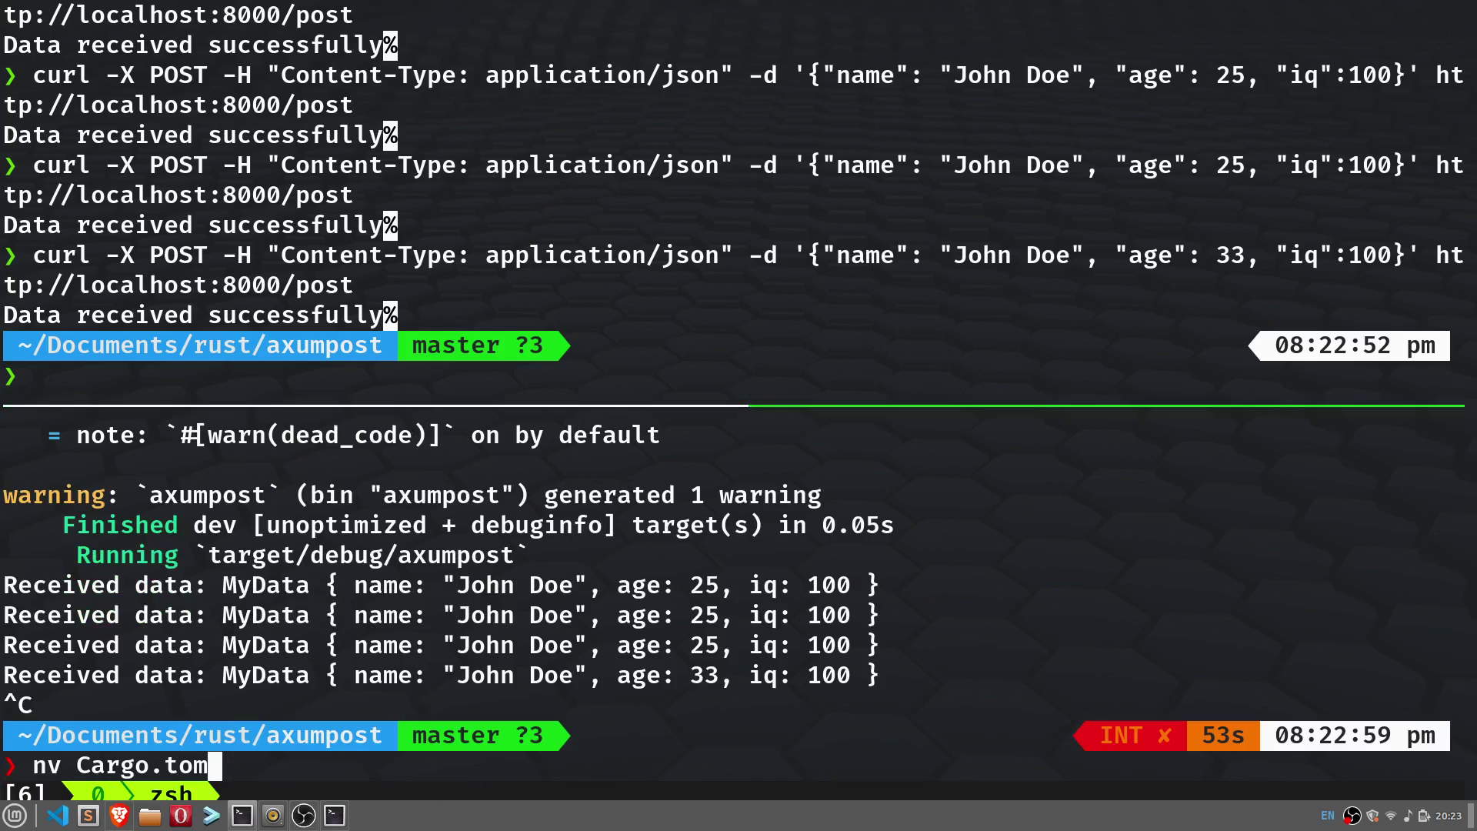
{"action": "key", "text": "BackSpace"}
{"action": "key", "text": "BackSpace"}
{"action": "key", "text": "BackSpace"}
{"action": "key", "text": "BackSpace"}
{"action": "key", "text": "BackSpace"}
{"action": "key", "text": "BackSpace"}
{"action": "type", "text": "sr"}
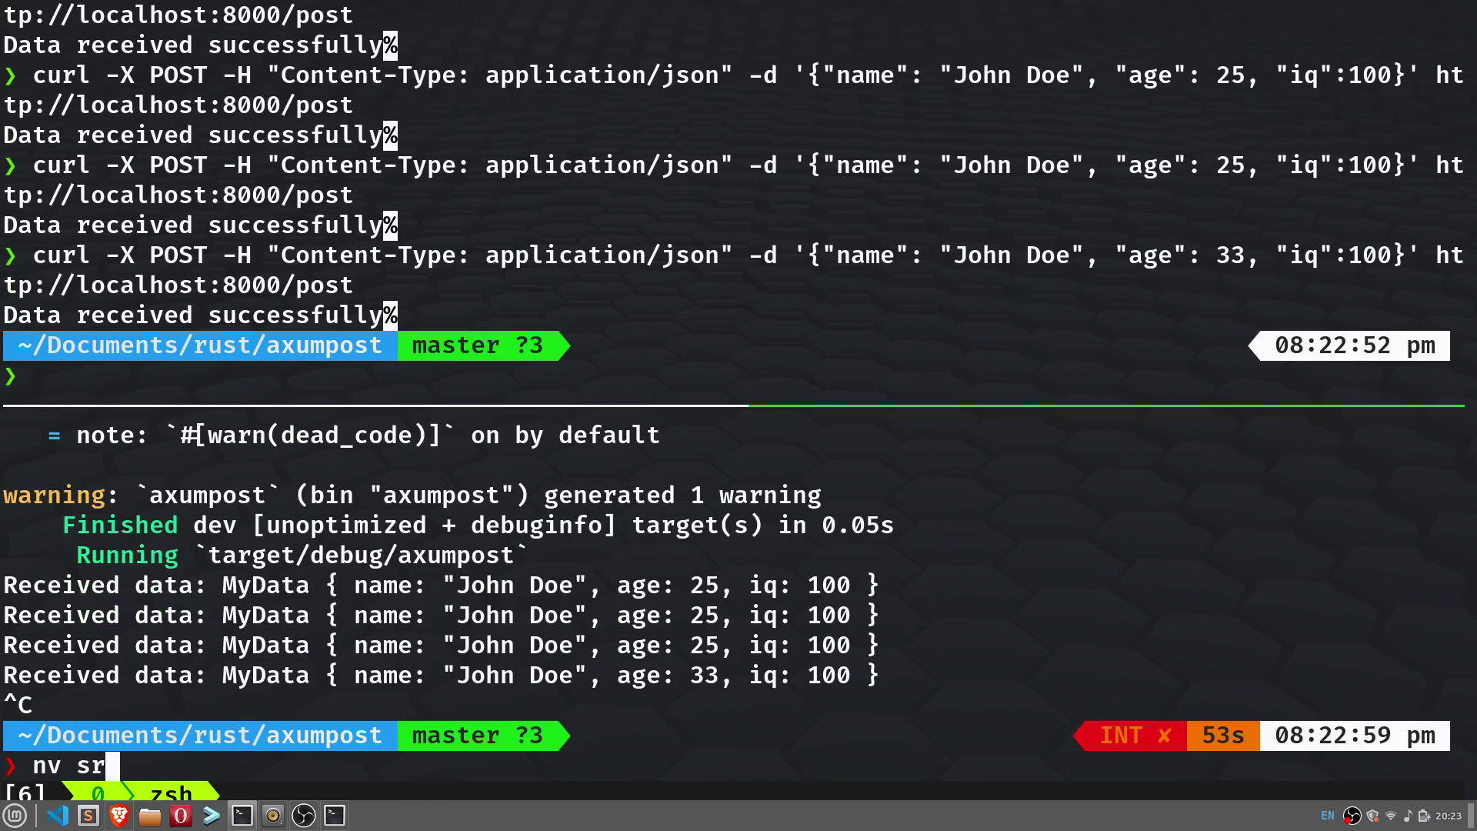
{"action": "key", "text": "Tab"}
{"action": "type", "text": "m"}
{"action": "key", "text": "Tab"}
{"action": "key", "text": "Return"}
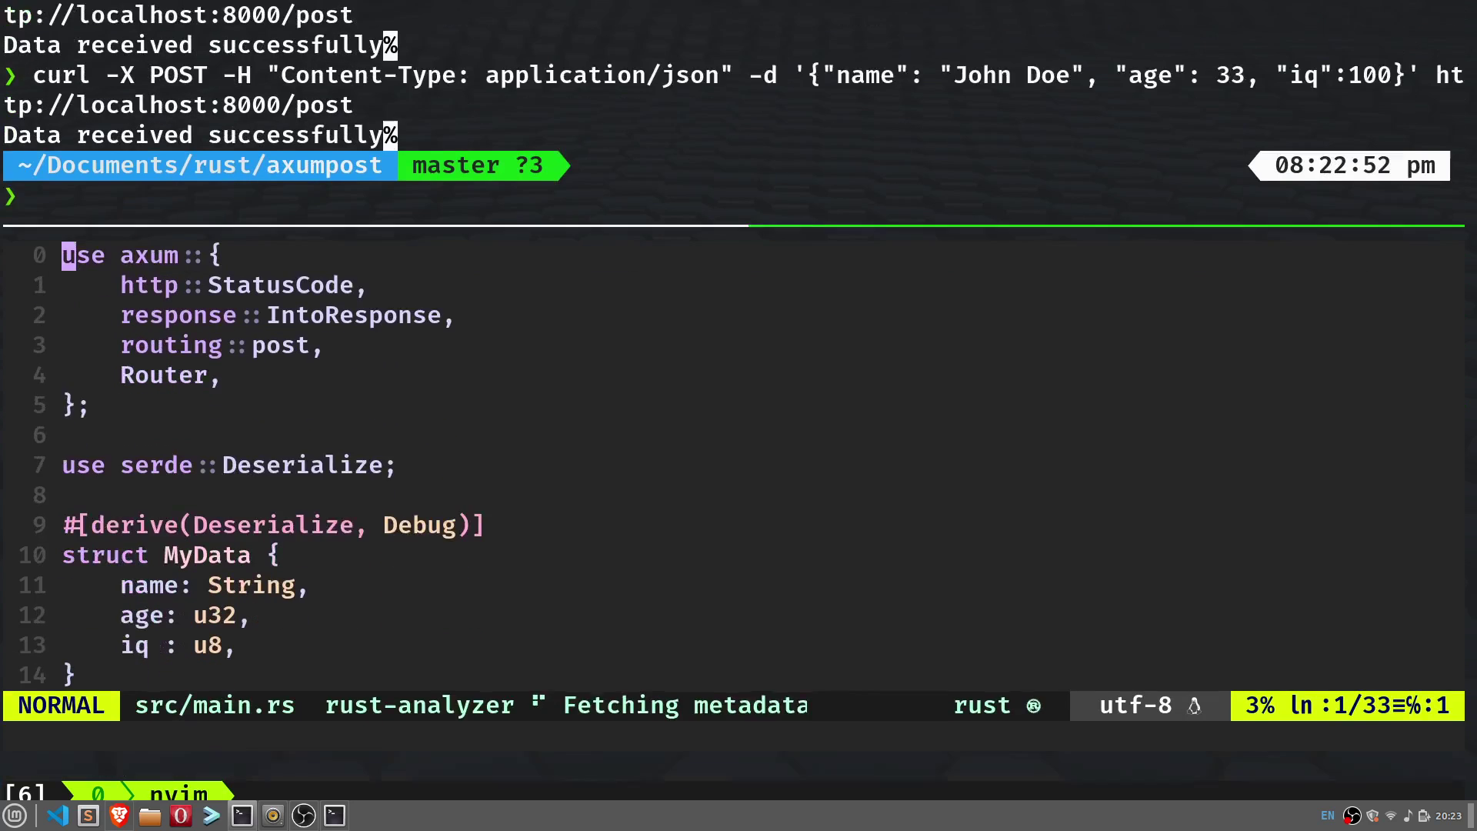
{"action": "key", "text": "j"}
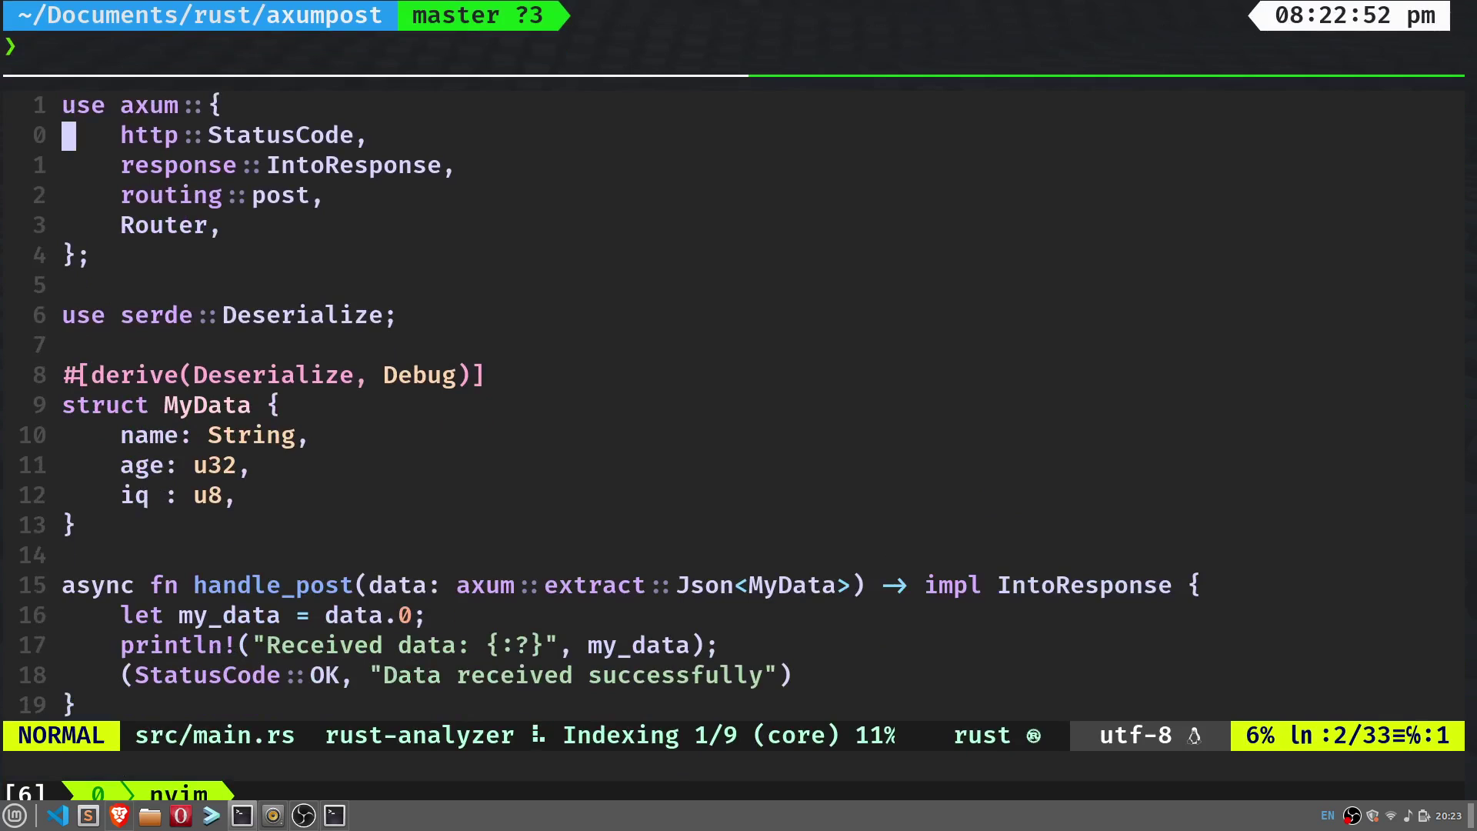
{"action": "key", "text": "j"}
{"action": "key", "text": "j"}
{"action": "key", "text": "j"}
{"action": "key", "text": "j"}
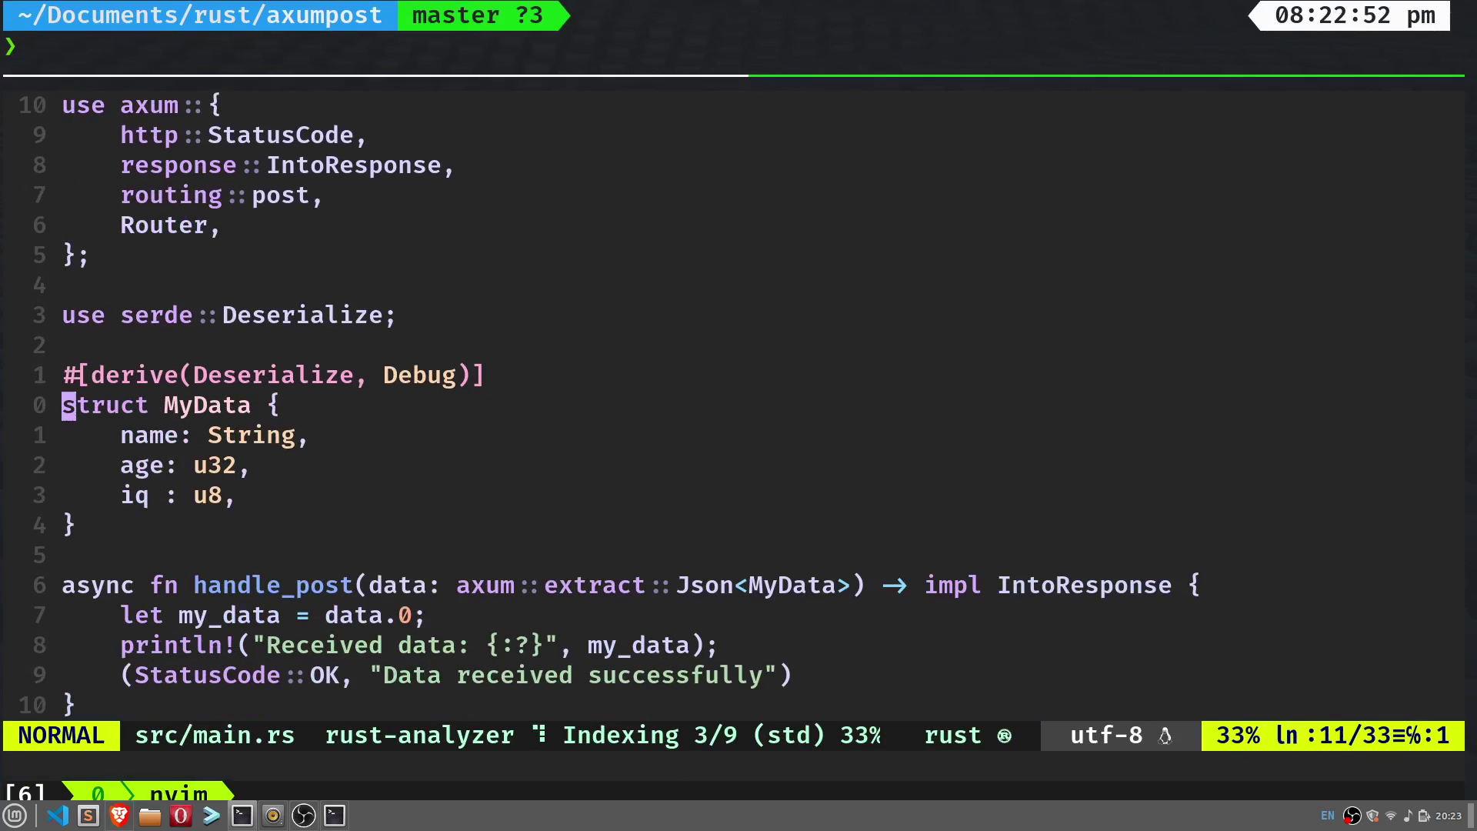
{"action": "key", "text": "j"}
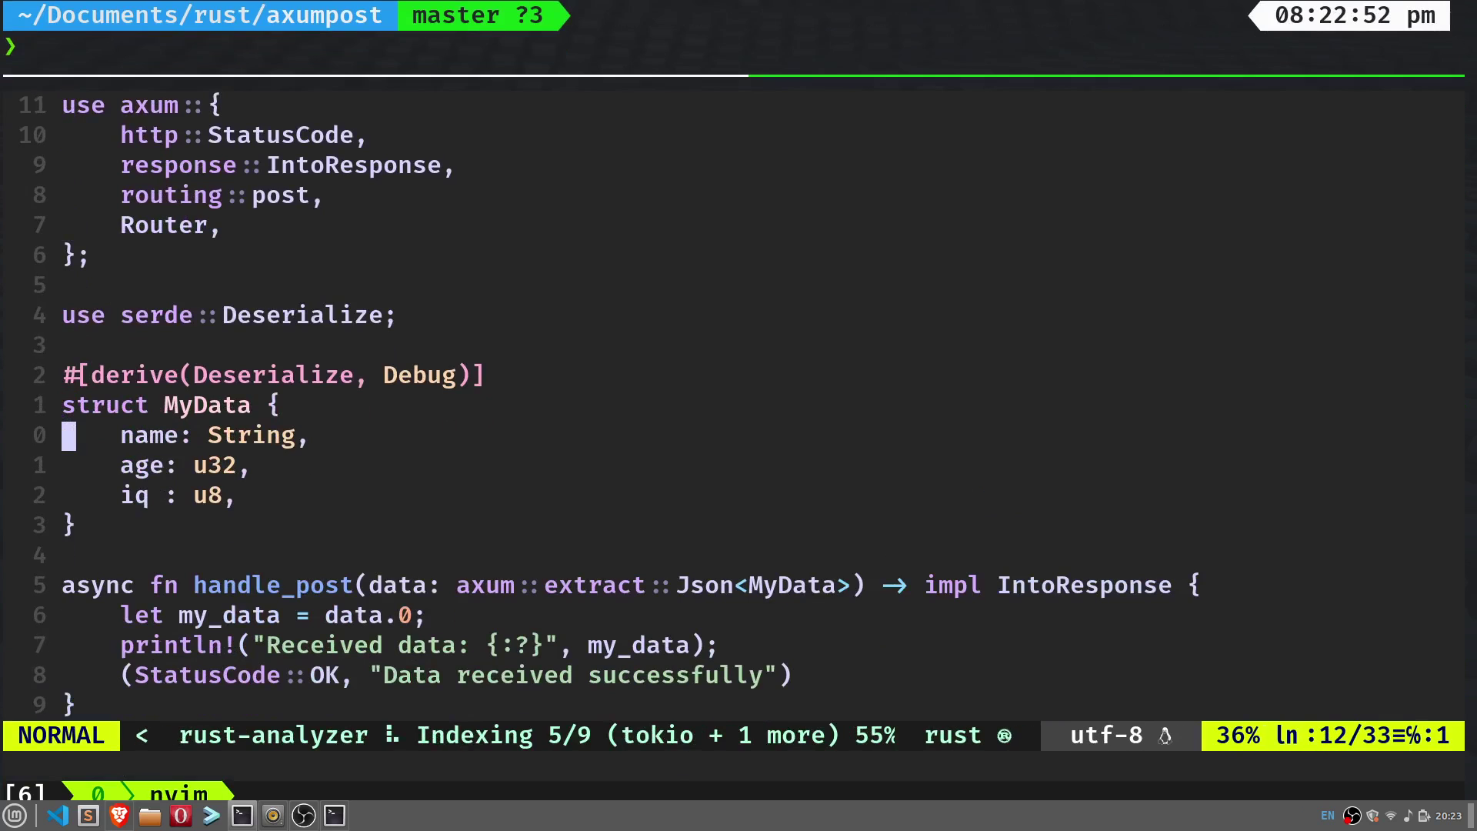
{"action": "key", "text": "l"}
{"action": "key", "text": "l"}
{"action": "key", "text": "l"}
{"action": "key", "text": "l"}
{"action": "key", "text": "l"}
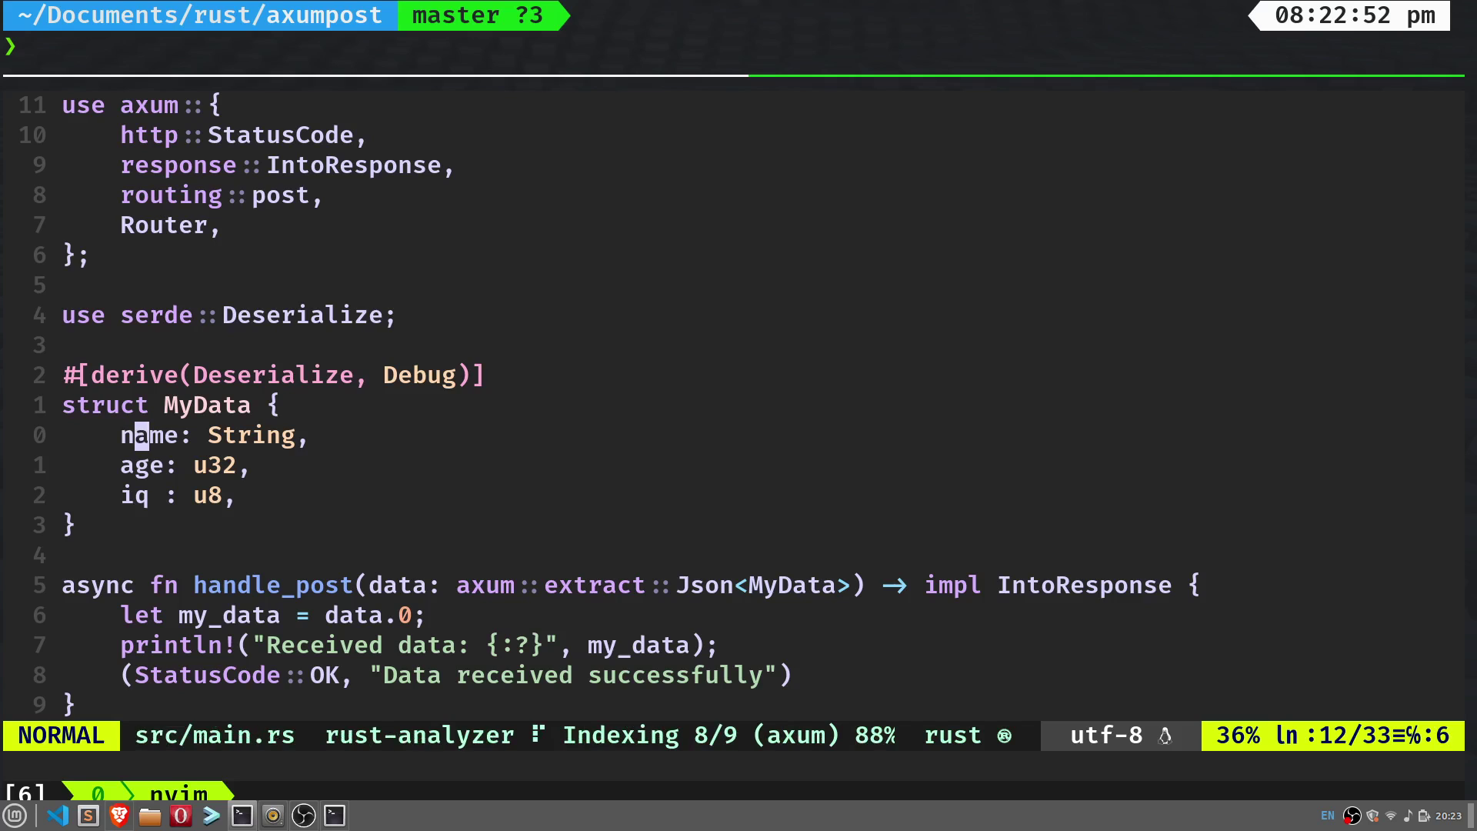
{"action": "key", "text": "j"}
{"action": "key", "text": "k"}
{"action": "key", "text": "h"}
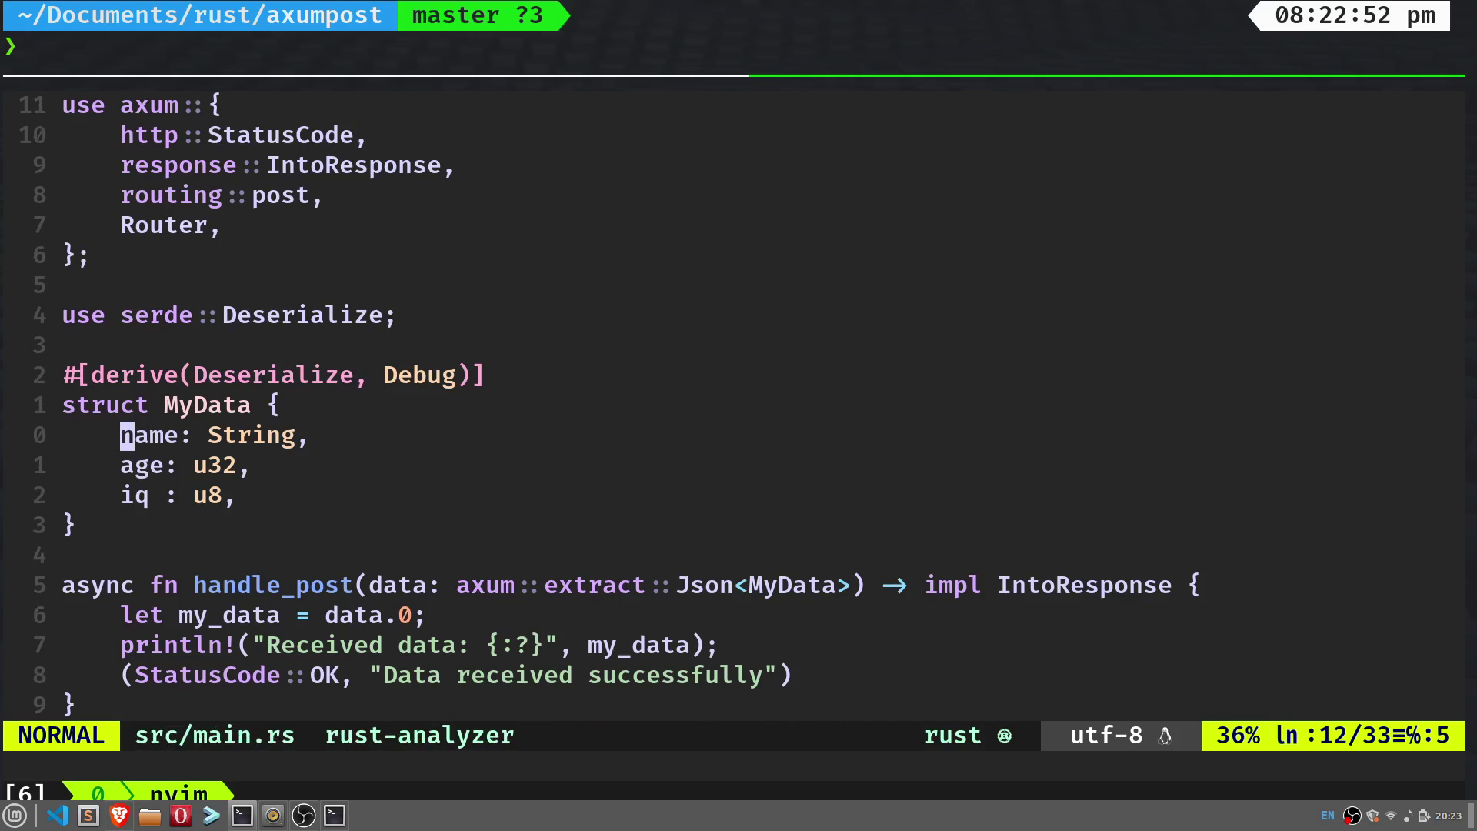
{"action": "key", "text": "l"}
{"action": "key", "text": "l"}
{"action": "key", "text": "l"}
{"action": "key", "text": "l"}
{"action": "key", "text": "l"}
{"action": "key", "text": "l"}
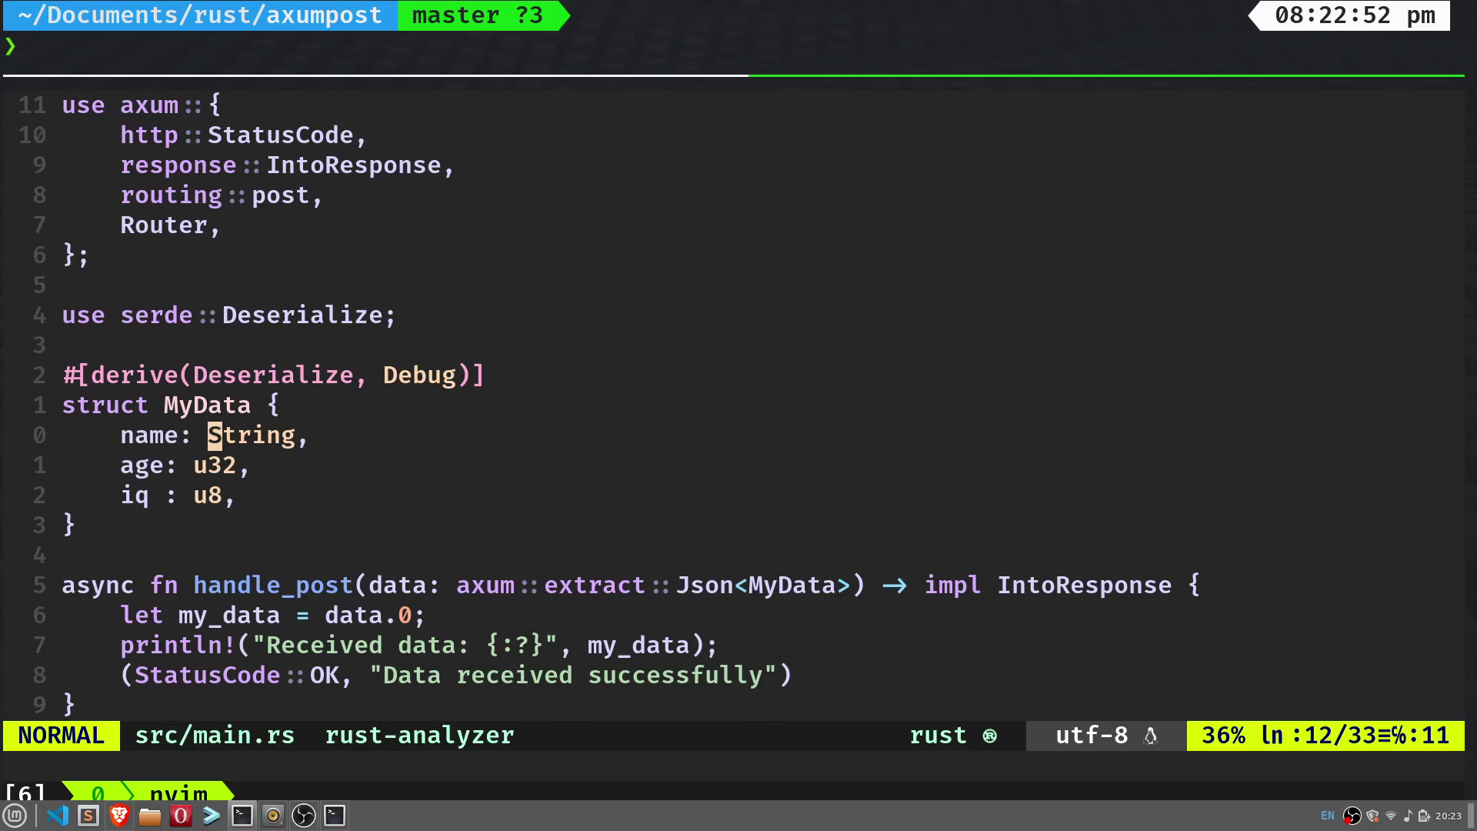
{"action": "key", "text": "j"}
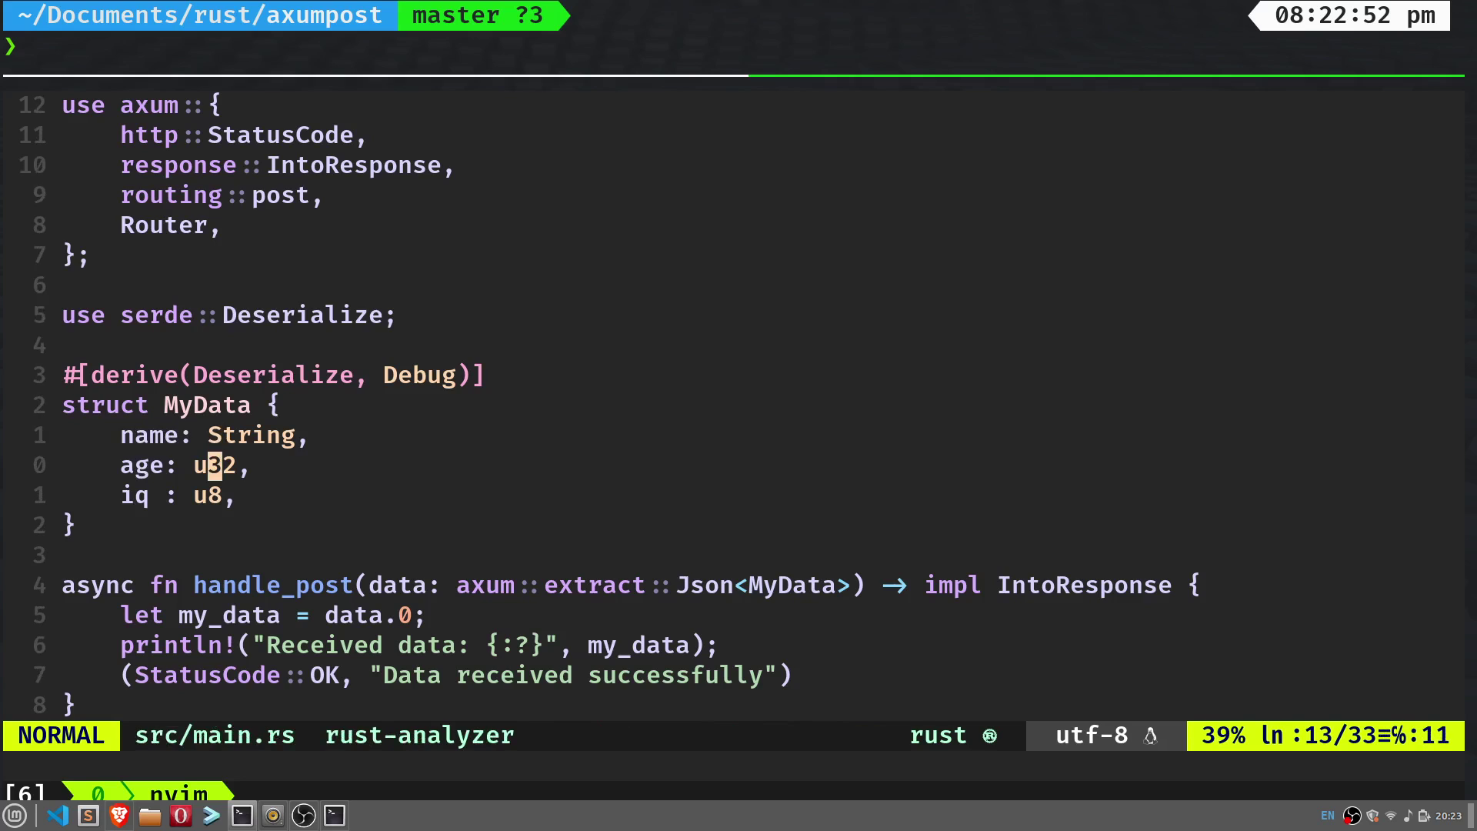
{"action": "key", "text": "j"}
{"action": "key", "text": "k"}
{"action": "key", "text": "h"}
{"action": "key", "text": "k"}
{"action": "key", "text": "h"}
{"action": "key", "text": "h"}
{"action": "key", "text": "h"}
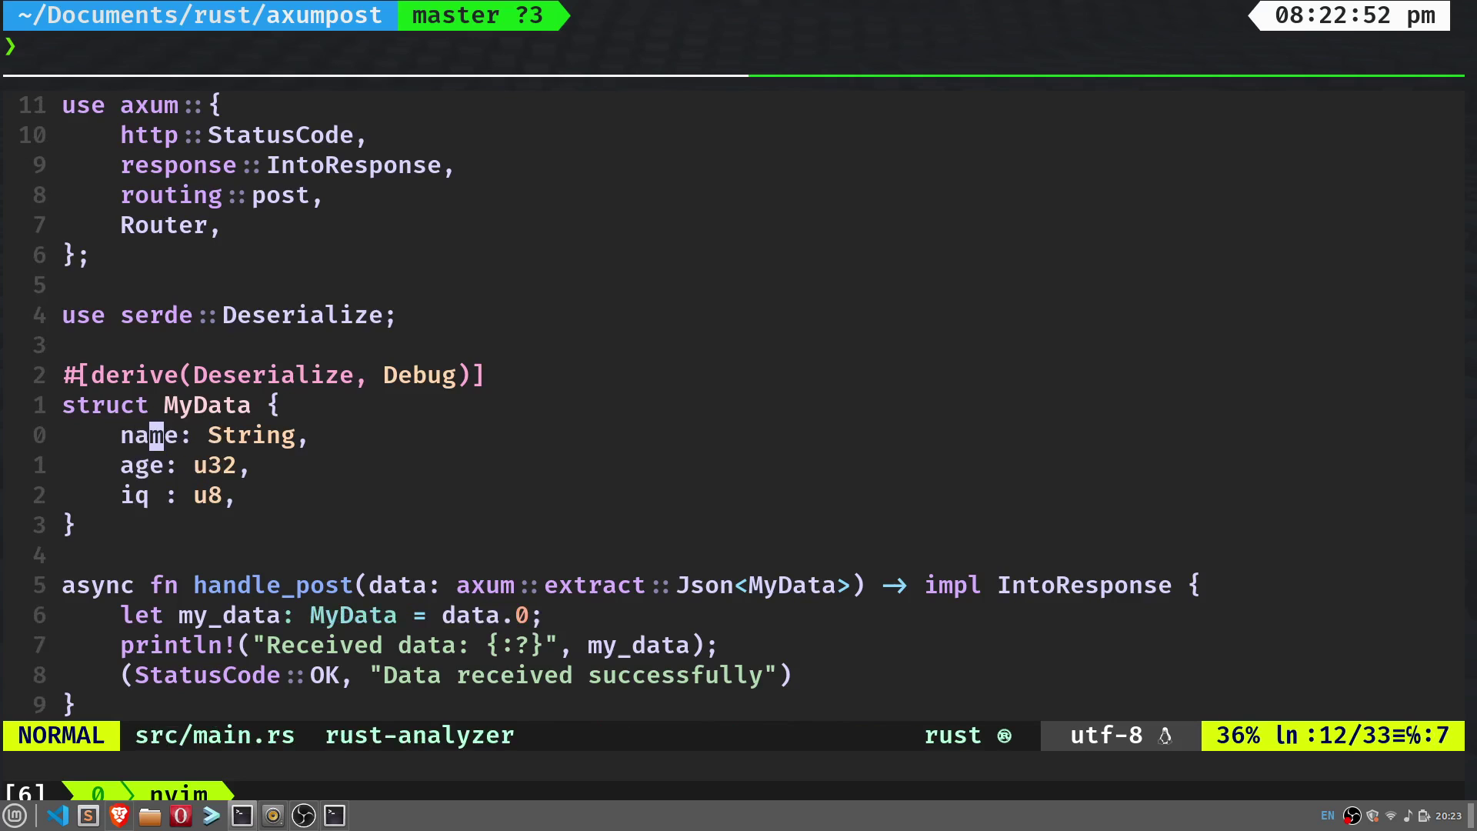
{"action": "key", "text": "j"}
{"action": "key", "text": "j"}
{"action": "key", "text": "h"}
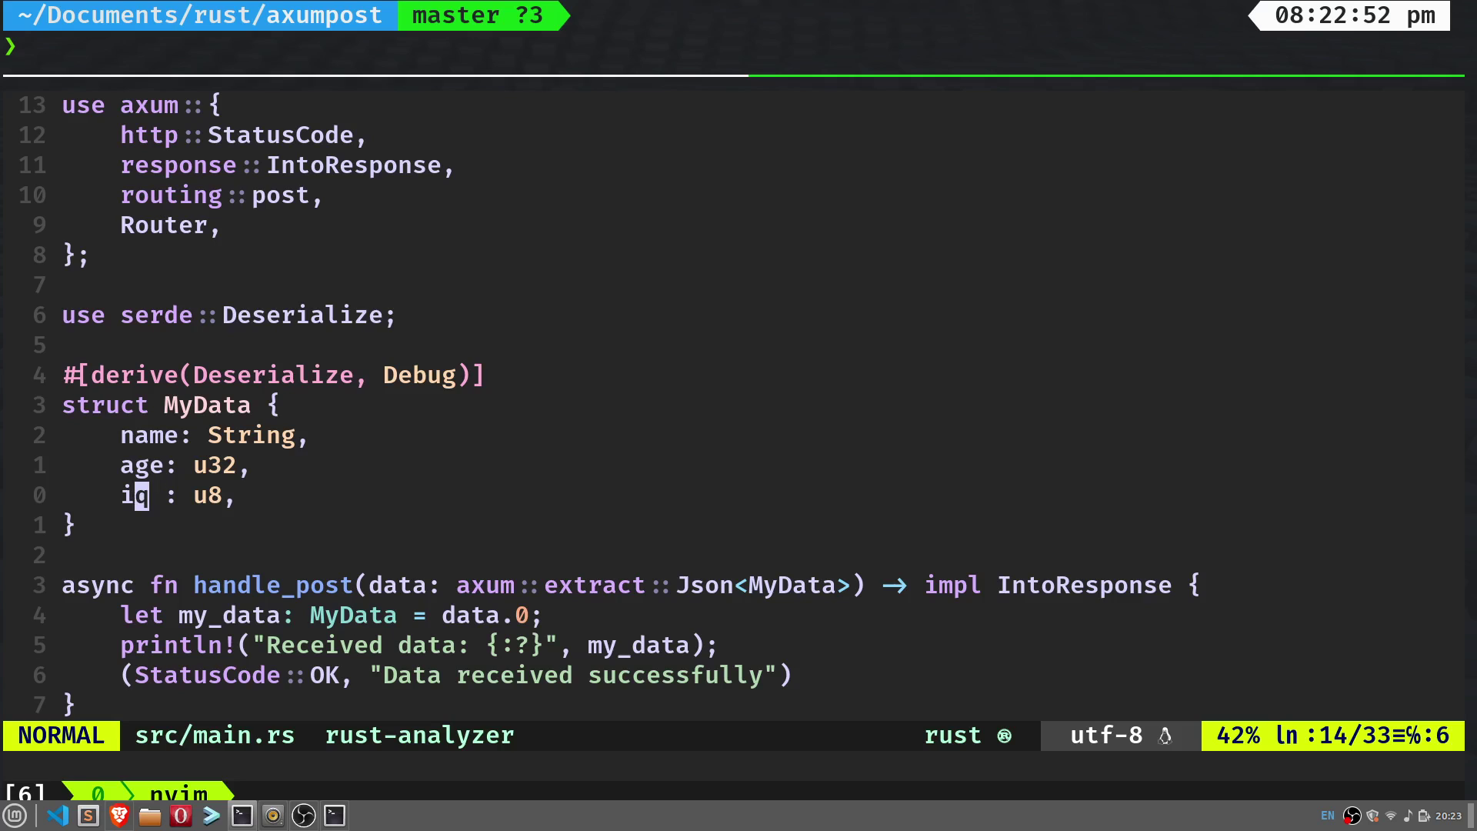
{"action": "key", "text": "j"}
{"action": "key", "text": "k"}
{"action": "key", "text": "k"}
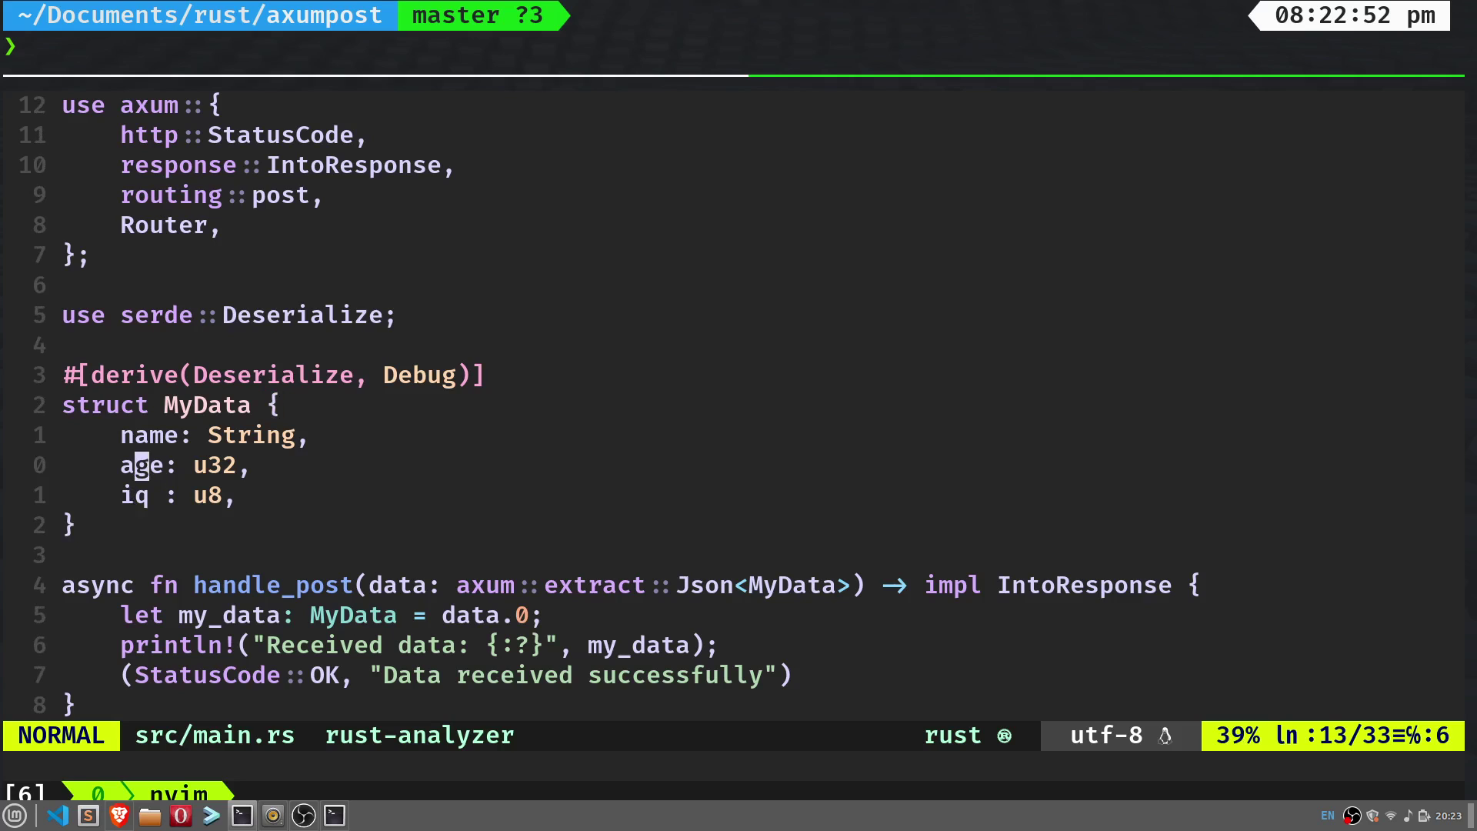
{"action": "key", "text": "j"}
{"action": "key", "text": "j"}
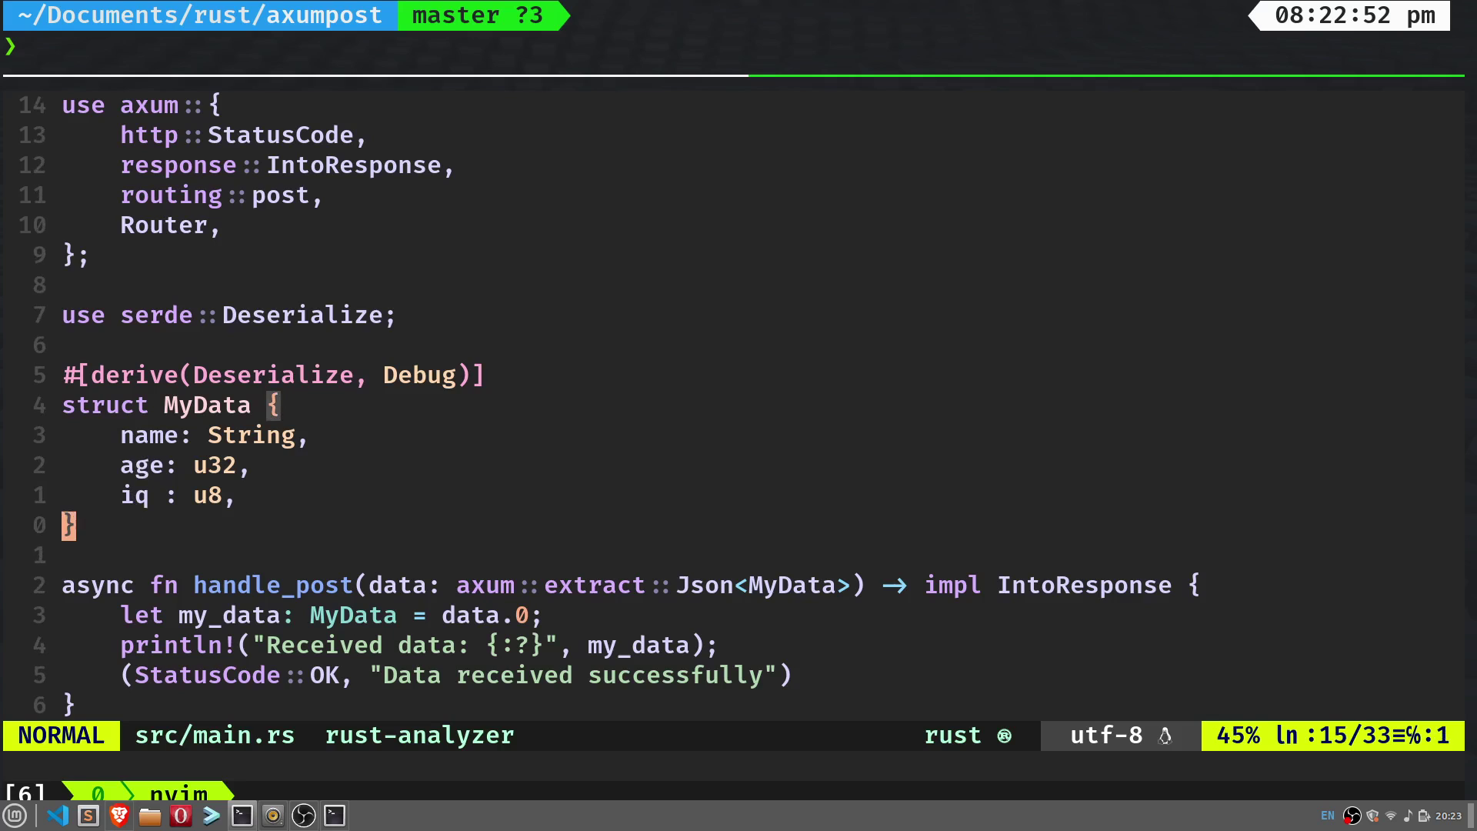
{"action": "key", "text": "j"}
{"action": "key", "text": "j"}
{"action": "key", "text": "w"}
{"action": "key", "text": "l"}
{"action": "key", "text": "l"}
{"action": "key", "text": "l"}
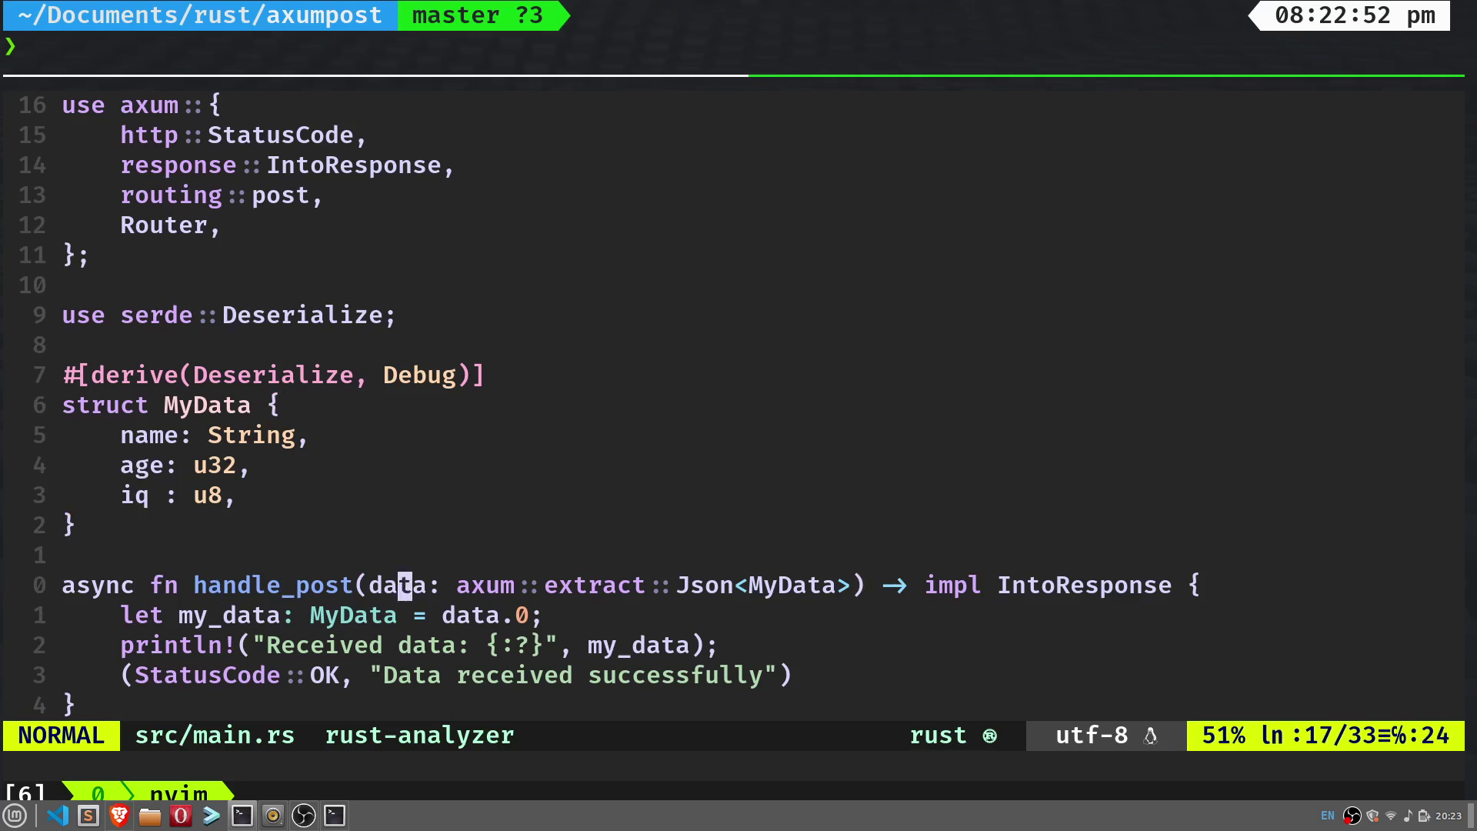
{"action": "key", "text": "l"}
{"action": "key", "text": "l"}
{"action": "key", "text": "l"}
{"action": "key", "text": "l"}
{"action": "key", "text": "l"}
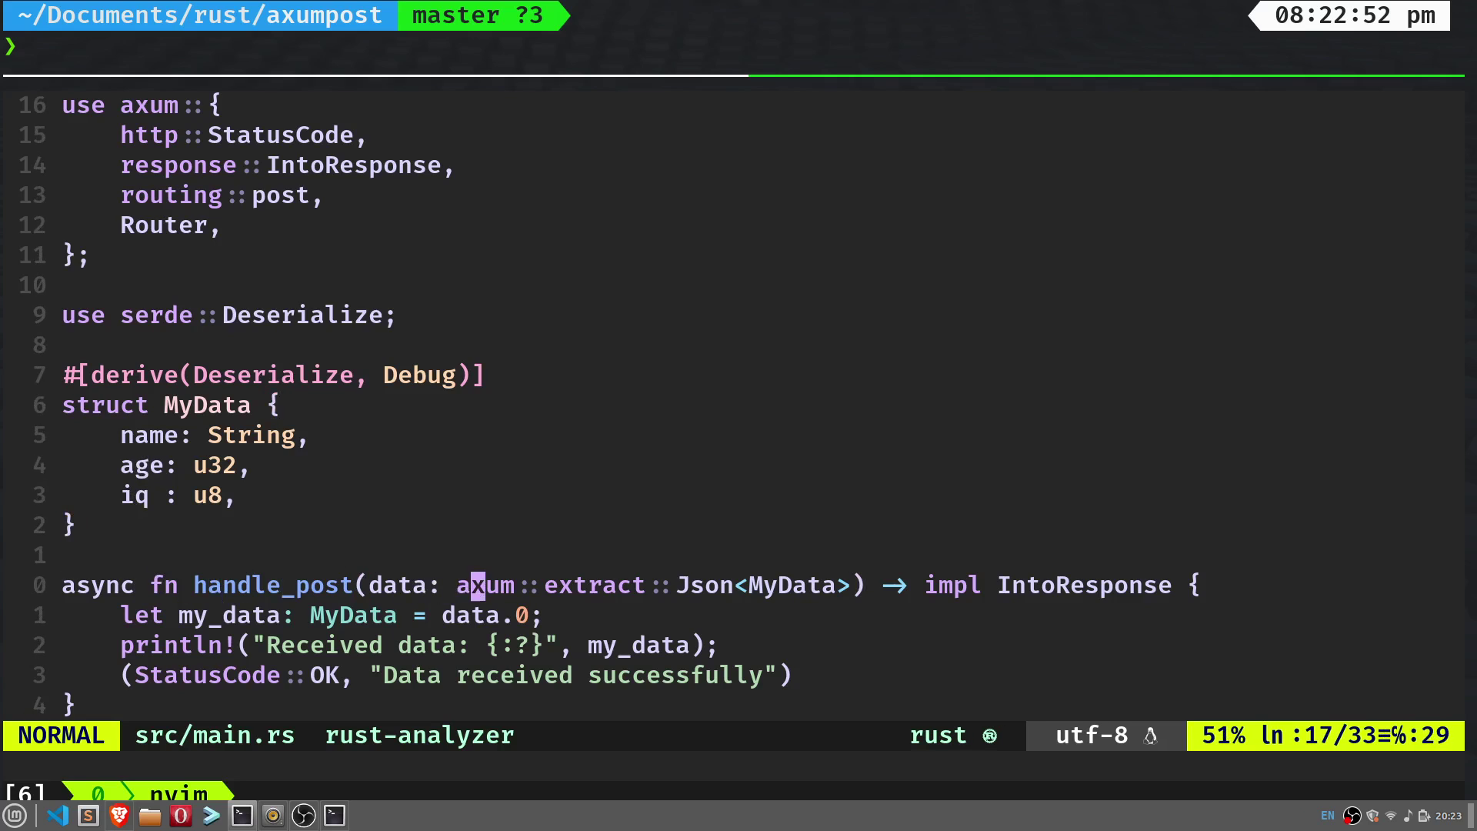
{"action": "key", "text": "l"}
{"action": "key", "text": "l"}
{"action": "key", "text": "l"}
{"action": "key", "text": "l"}
{"action": "key", "text": "l"}
{"action": "key", "text": "l"}
{"action": "key", "text": "l"}
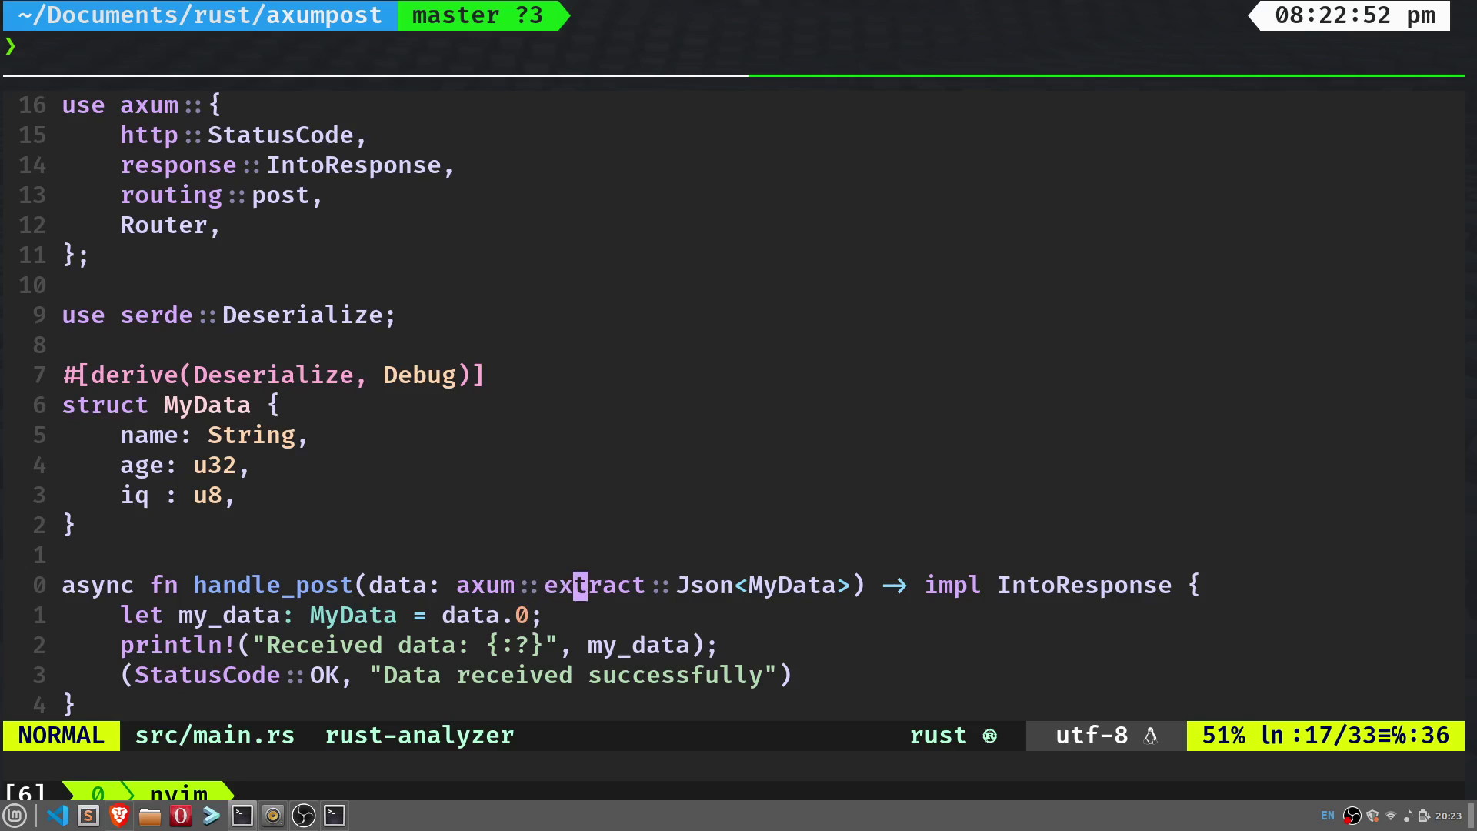
{"action": "key", "text": "l"}
{"action": "key", "text": "l"}
{"action": "key", "text": "l"}
{"action": "key", "text": "l"}
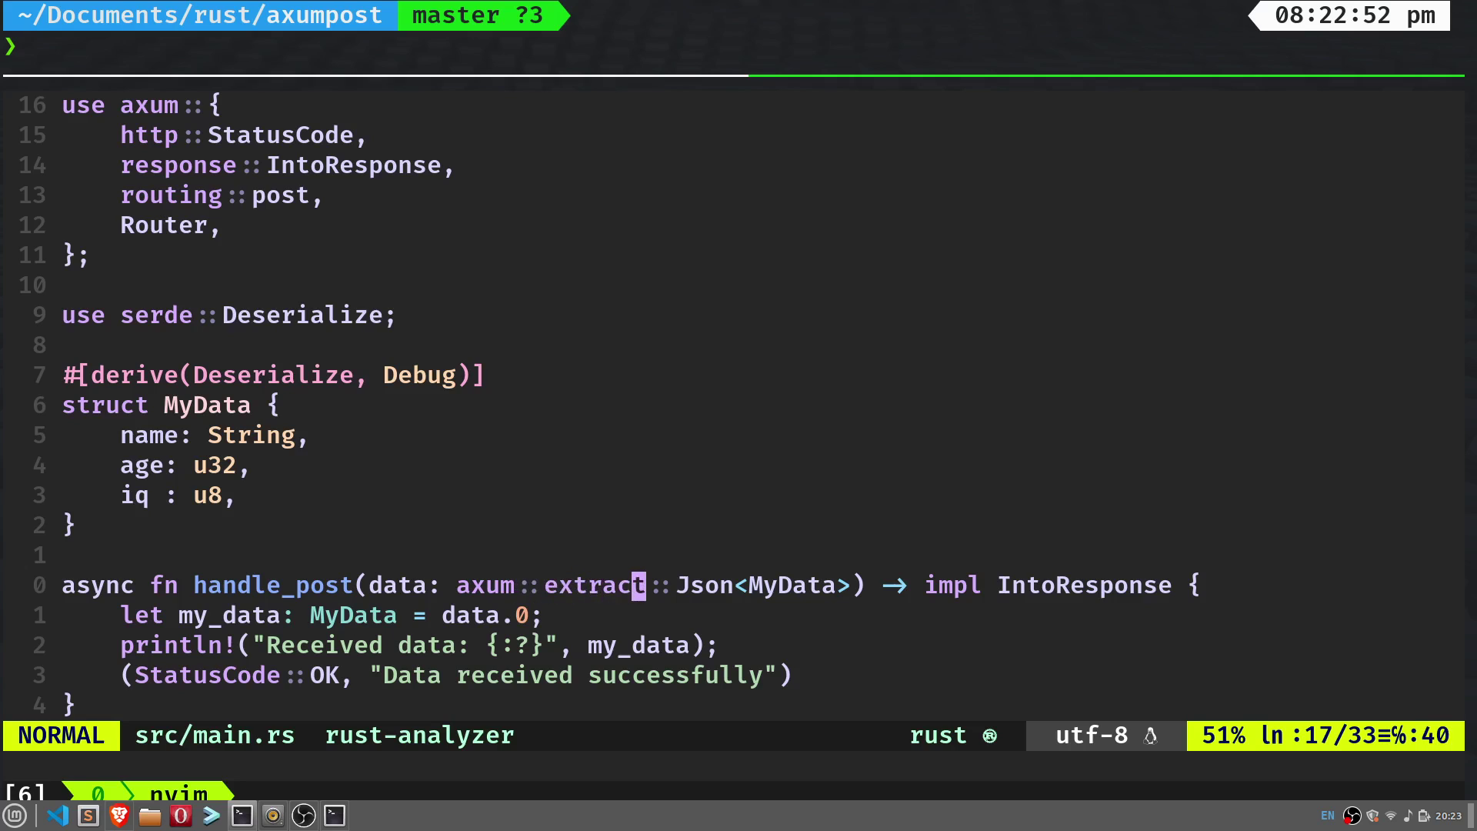
{"action": "key", "text": "l"}
{"action": "key", "text": "l"}
{"action": "key", "text": "l"}
{"action": "key", "text": "l"}
{"action": "key", "text": "l"}
{"action": "key", "text": "l"}
{"action": "key", "text": "l"}
{"action": "key", "text": "l"}
{"action": "key", "text": "l"}
{"action": "key", "text": "h"}
{"action": "key", "text": "h"}
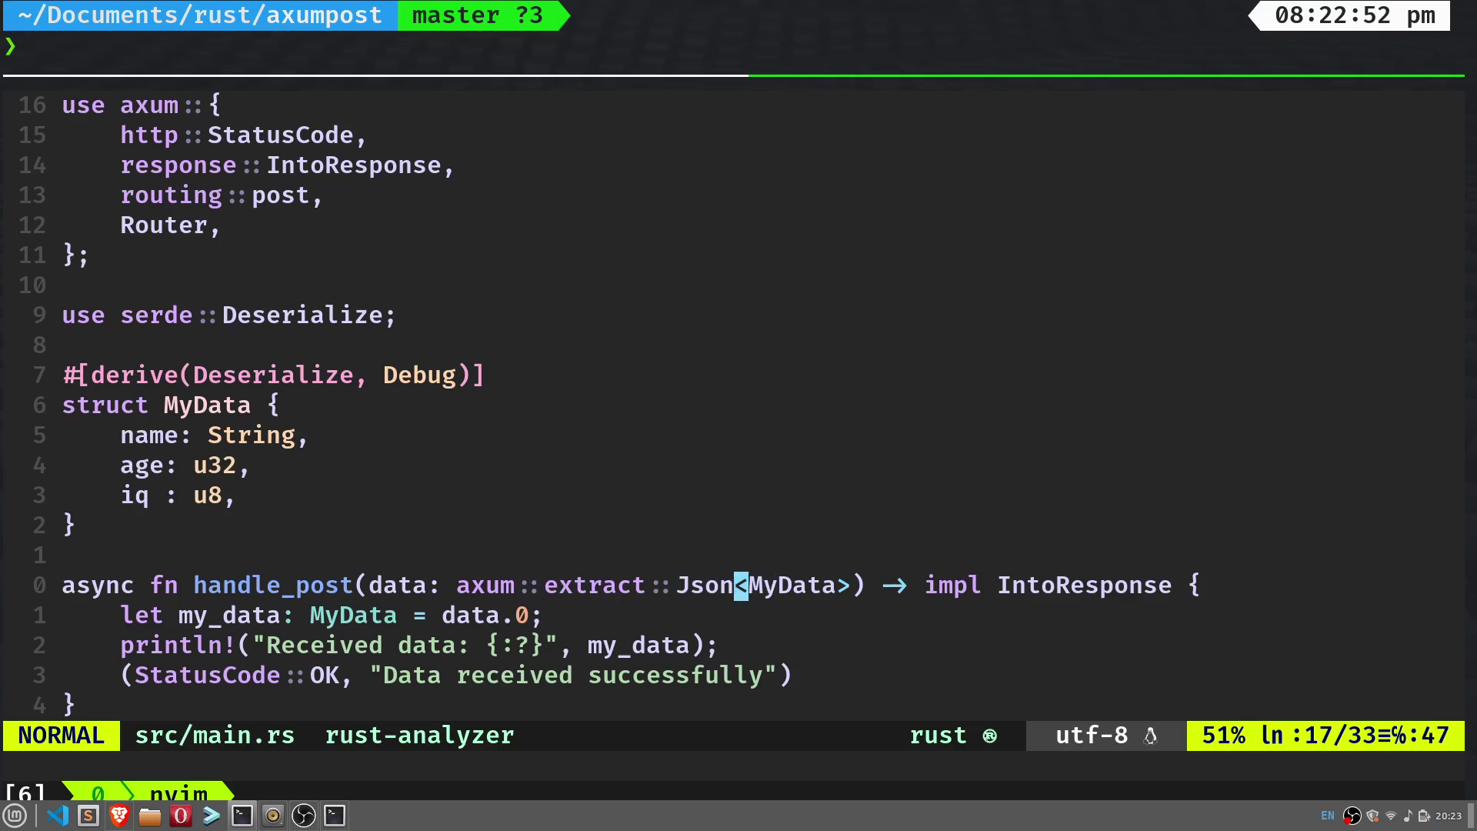
{"action": "key", "text": "l"}
{"action": "key", "text": "l"}
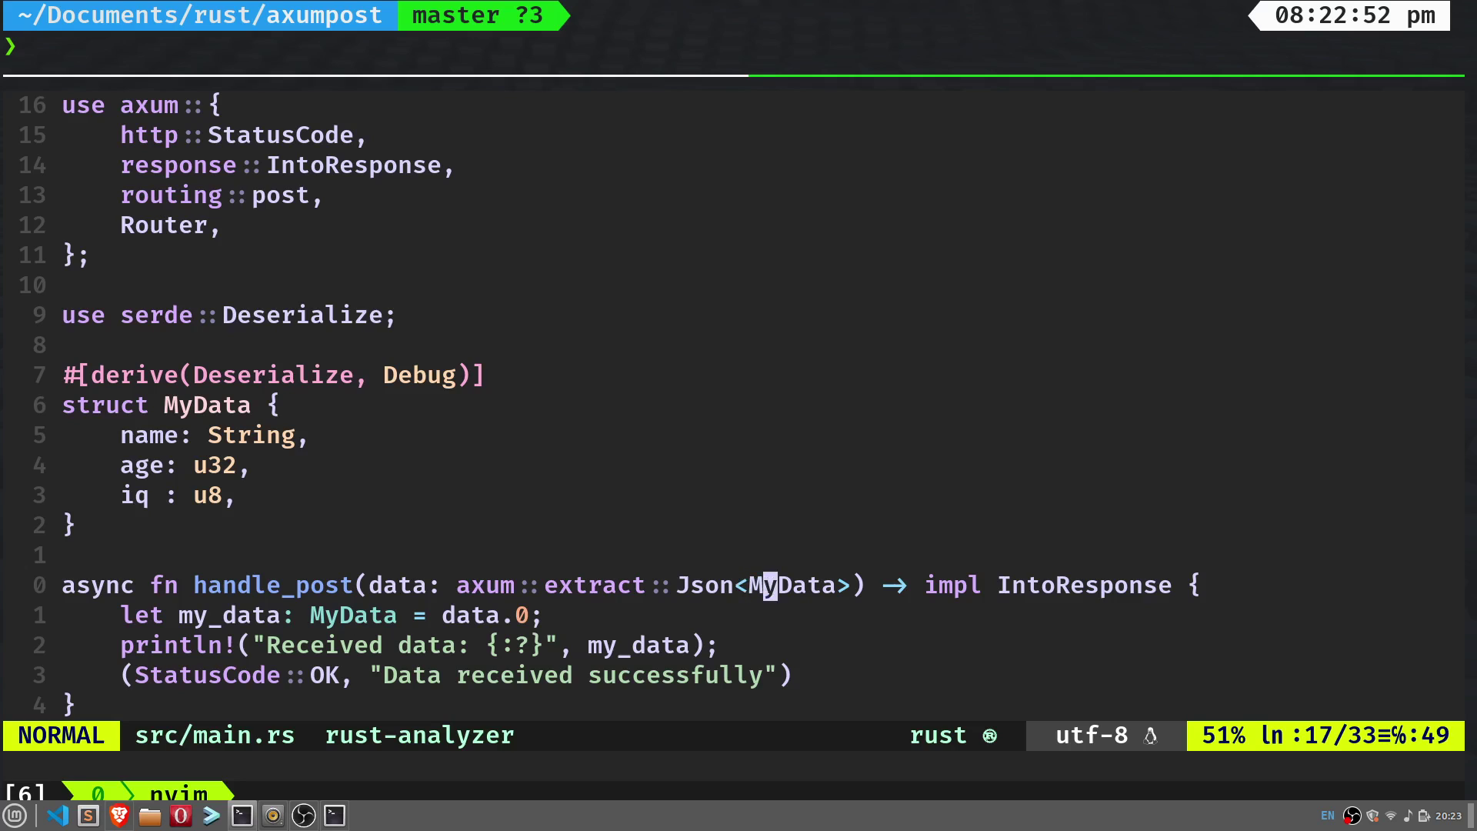
{"action": "key", "text": "l"}
{"action": "key", "text": "l"}
{"action": "key", "text": "l"}
{"action": "key", "text": "l"}
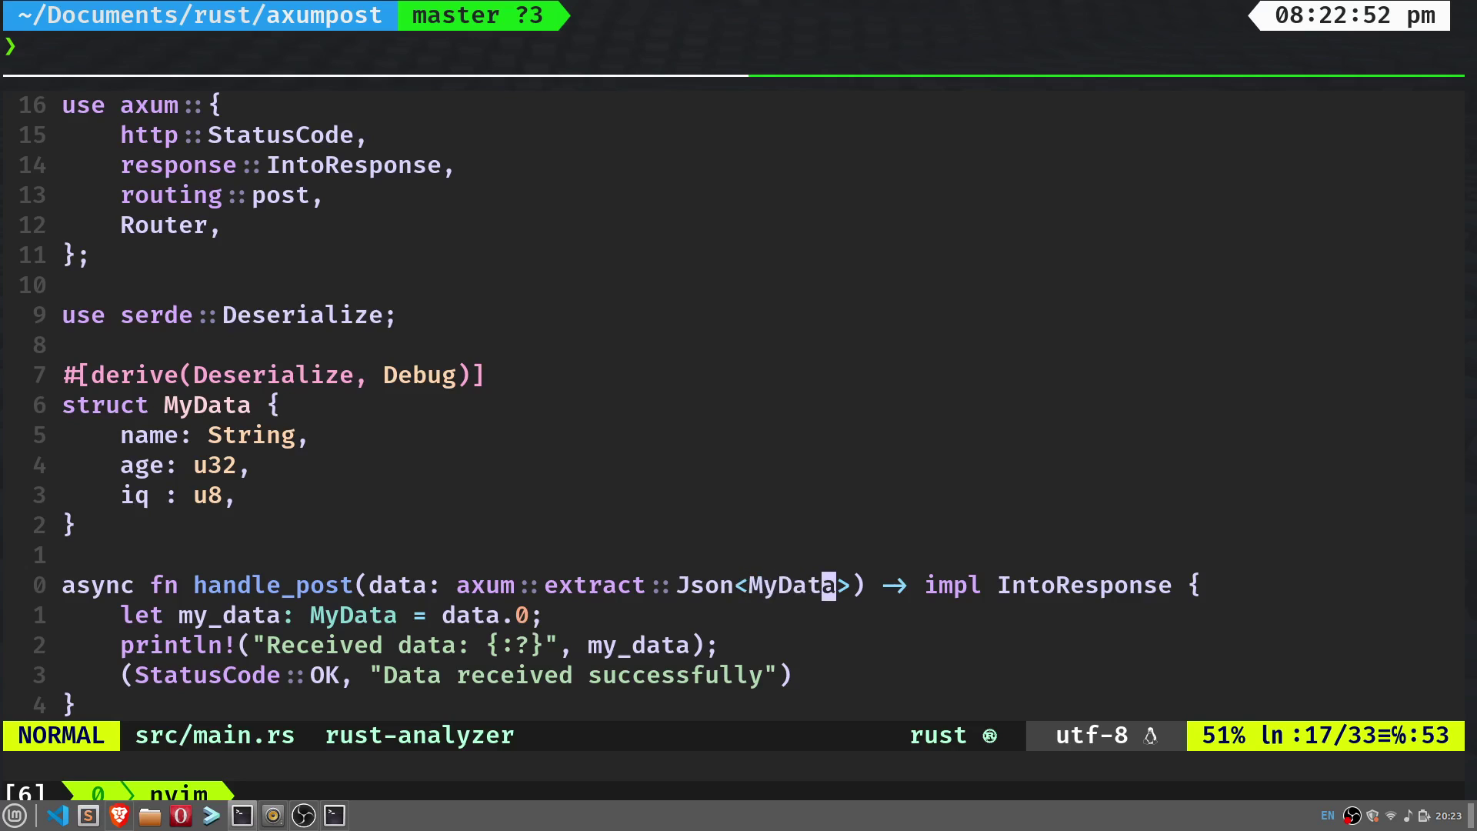
{"action": "left_click", "coordinate": [163, 417]}
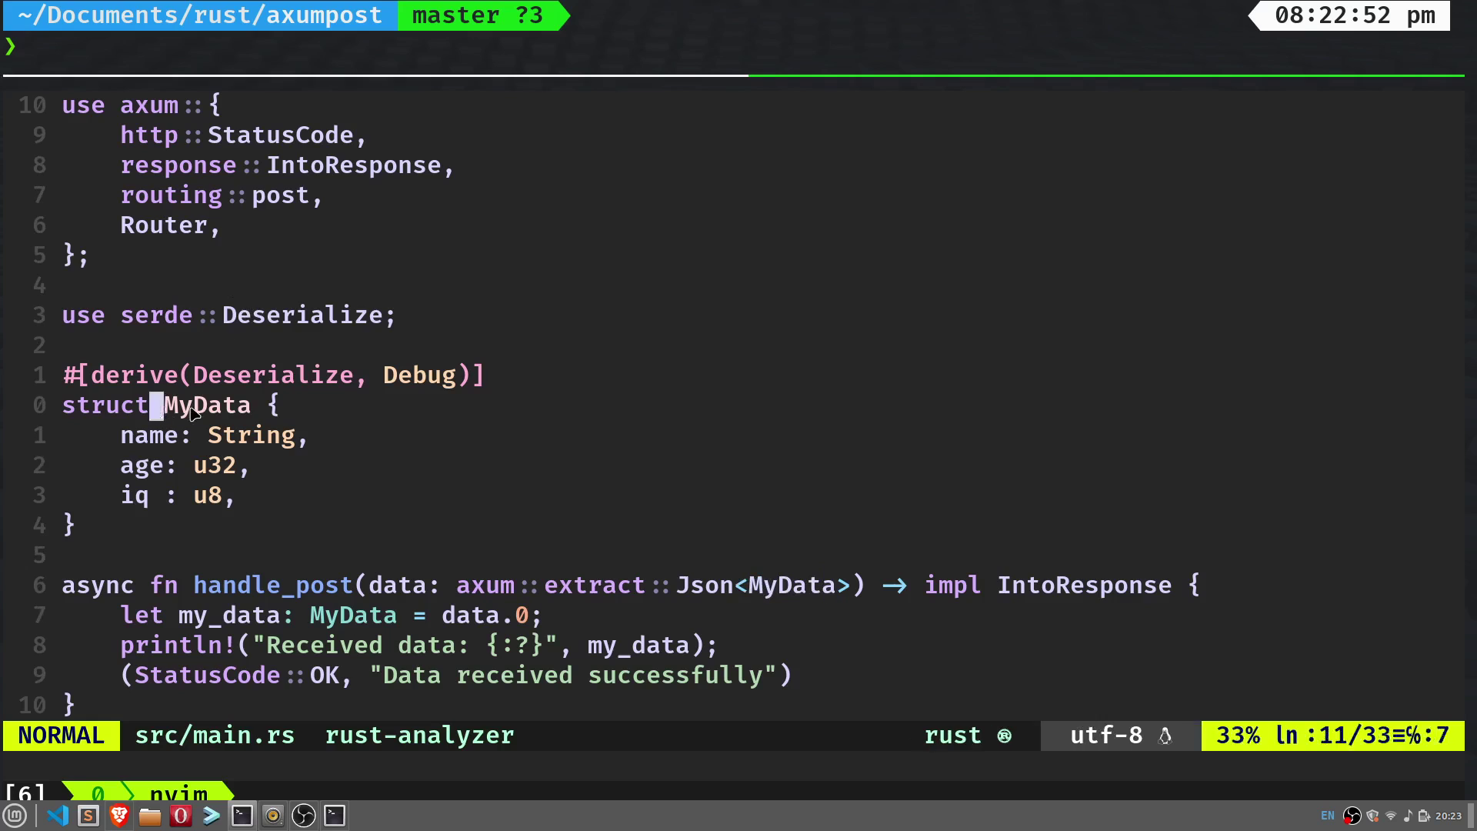
{"action": "left_click_drag", "start_coordinate": [190, 416], "coordinate": [245, 413]}
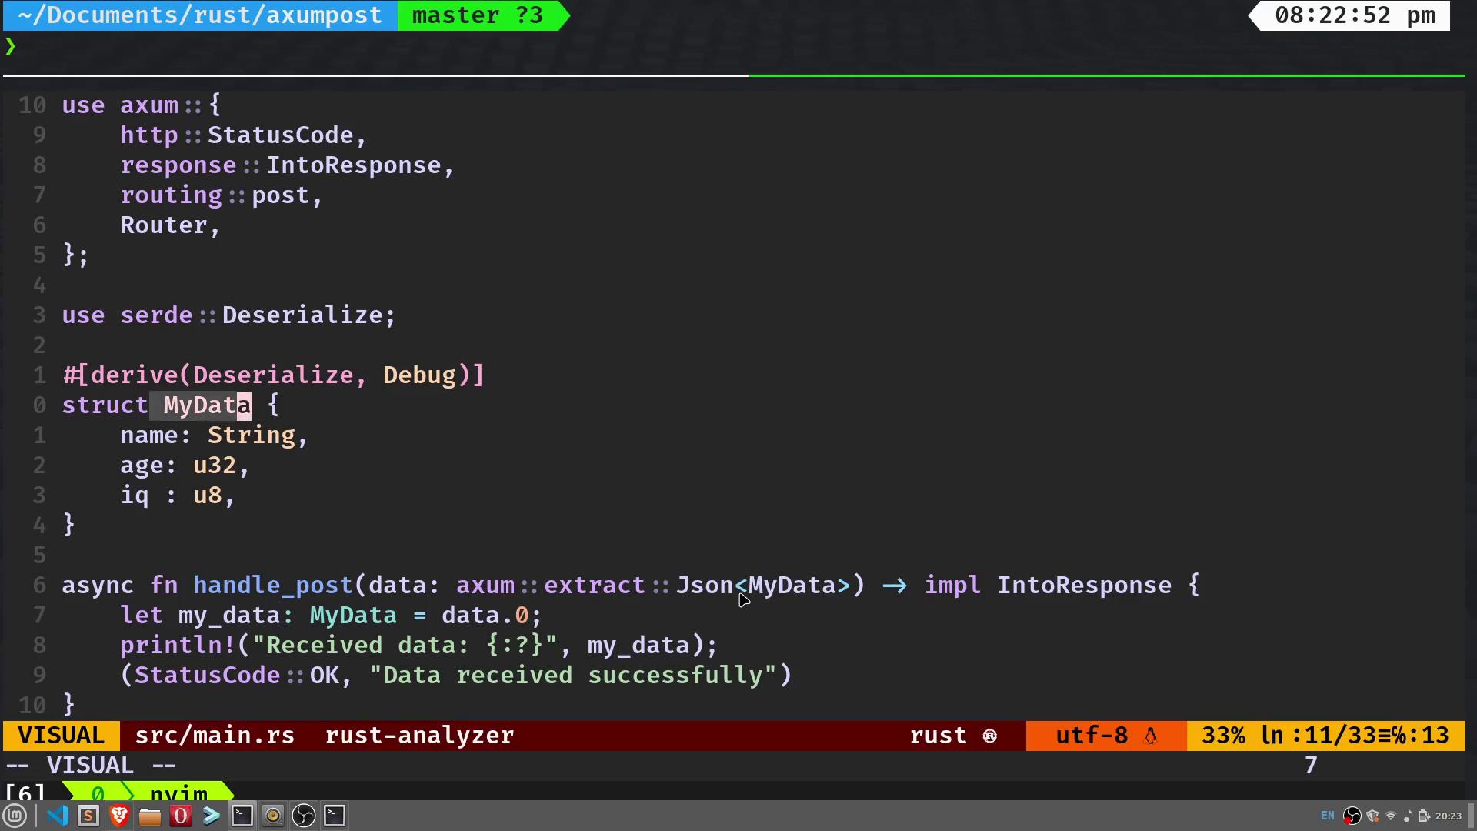
{"action": "left_click_drag", "start_coordinate": [740, 590], "coordinate": [833, 592]}
{"action": "key", "text": "Escape"}
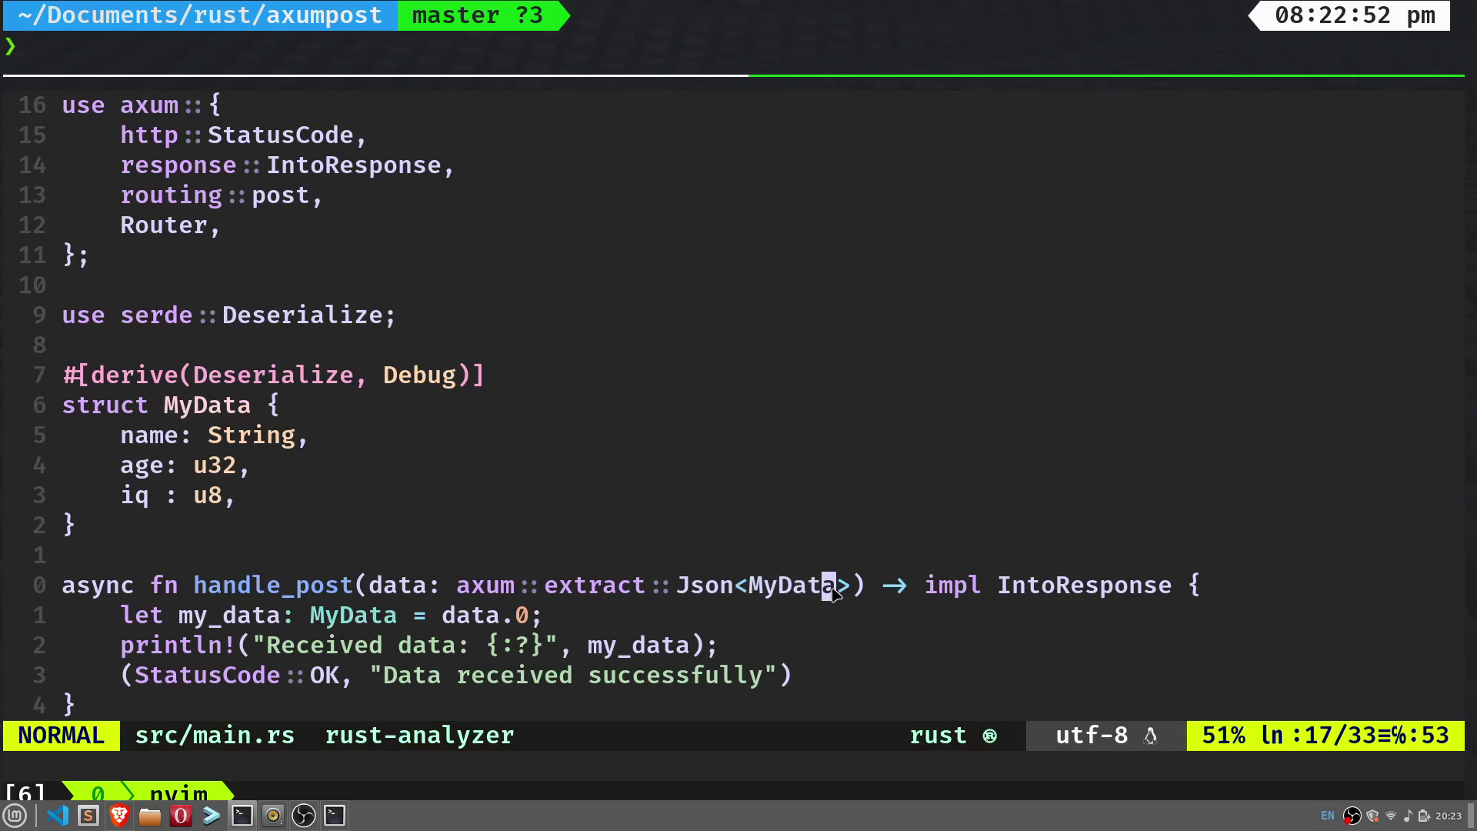
{"action": "left_click_drag", "start_coordinate": [926, 592], "coordinate": [1186, 589]}
{"action": "left_click", "coordinate": [1041, 591]}
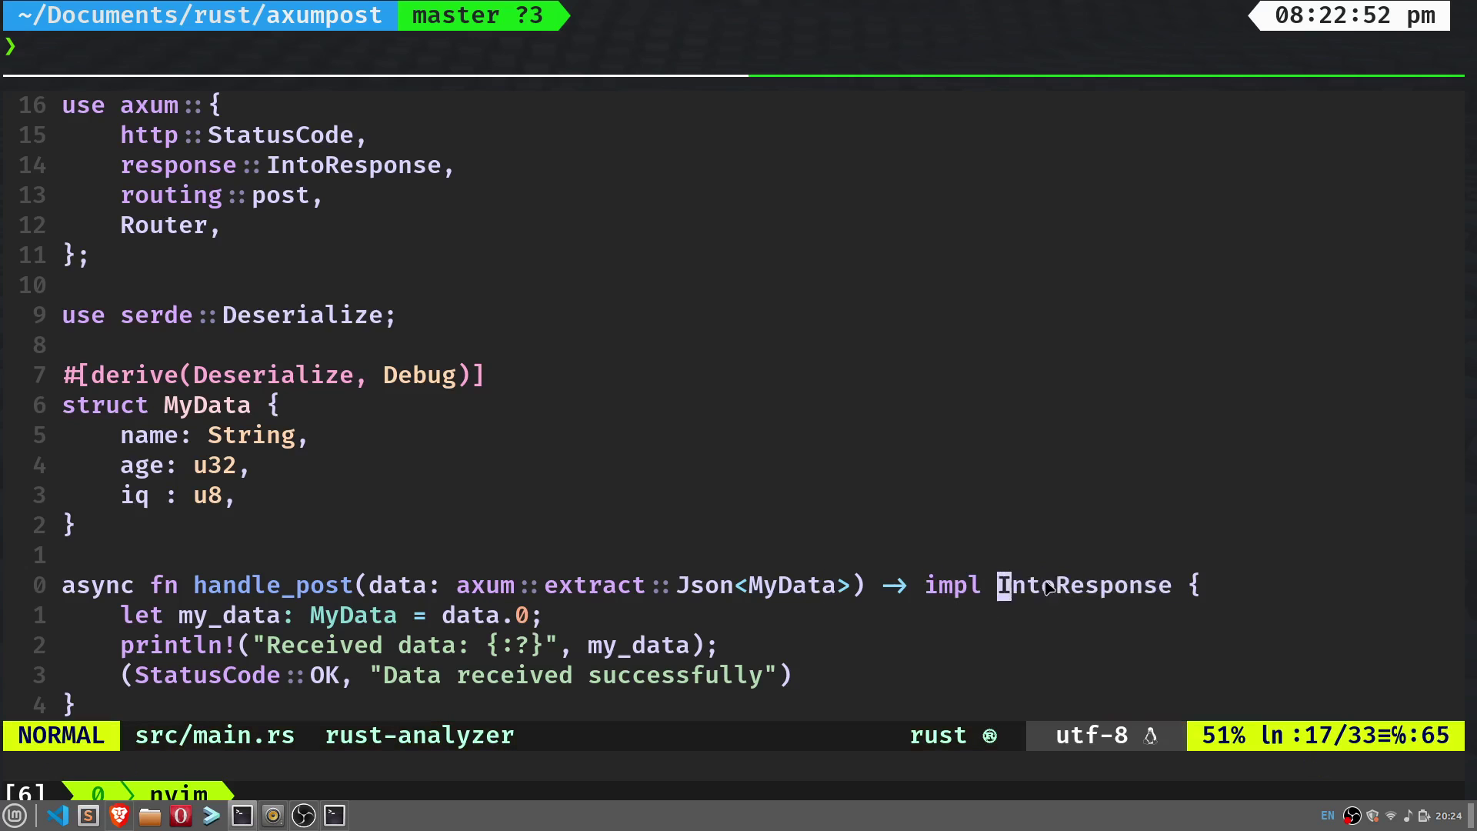
{"action": "left_click_drag", "start_coordinate": [1000, 591], "coordinate": [1169, 595]}
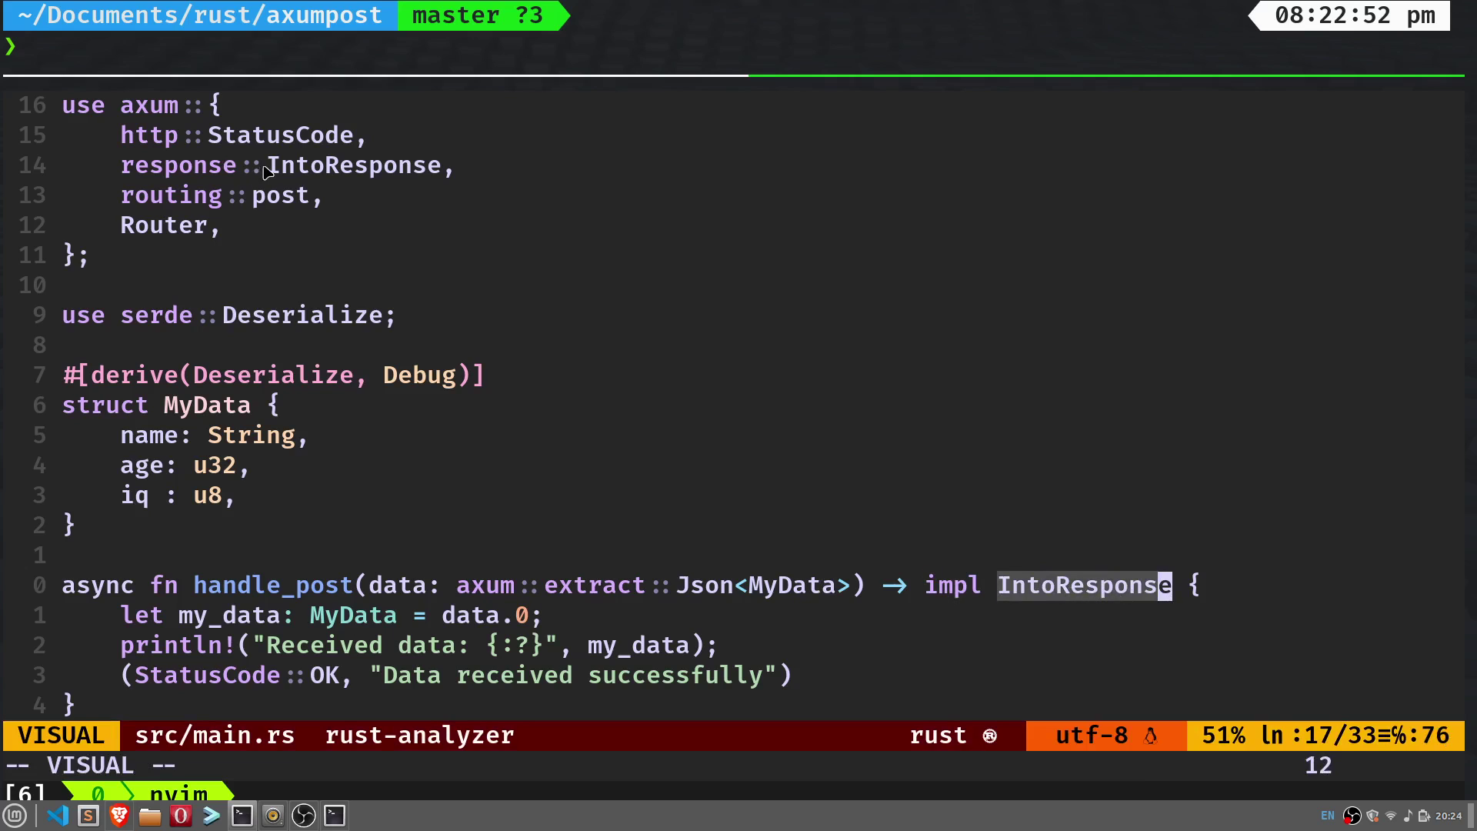
{"action": "left_click_drag", "start_coordinate": [267, 173], "coordinate": [443, 183]}
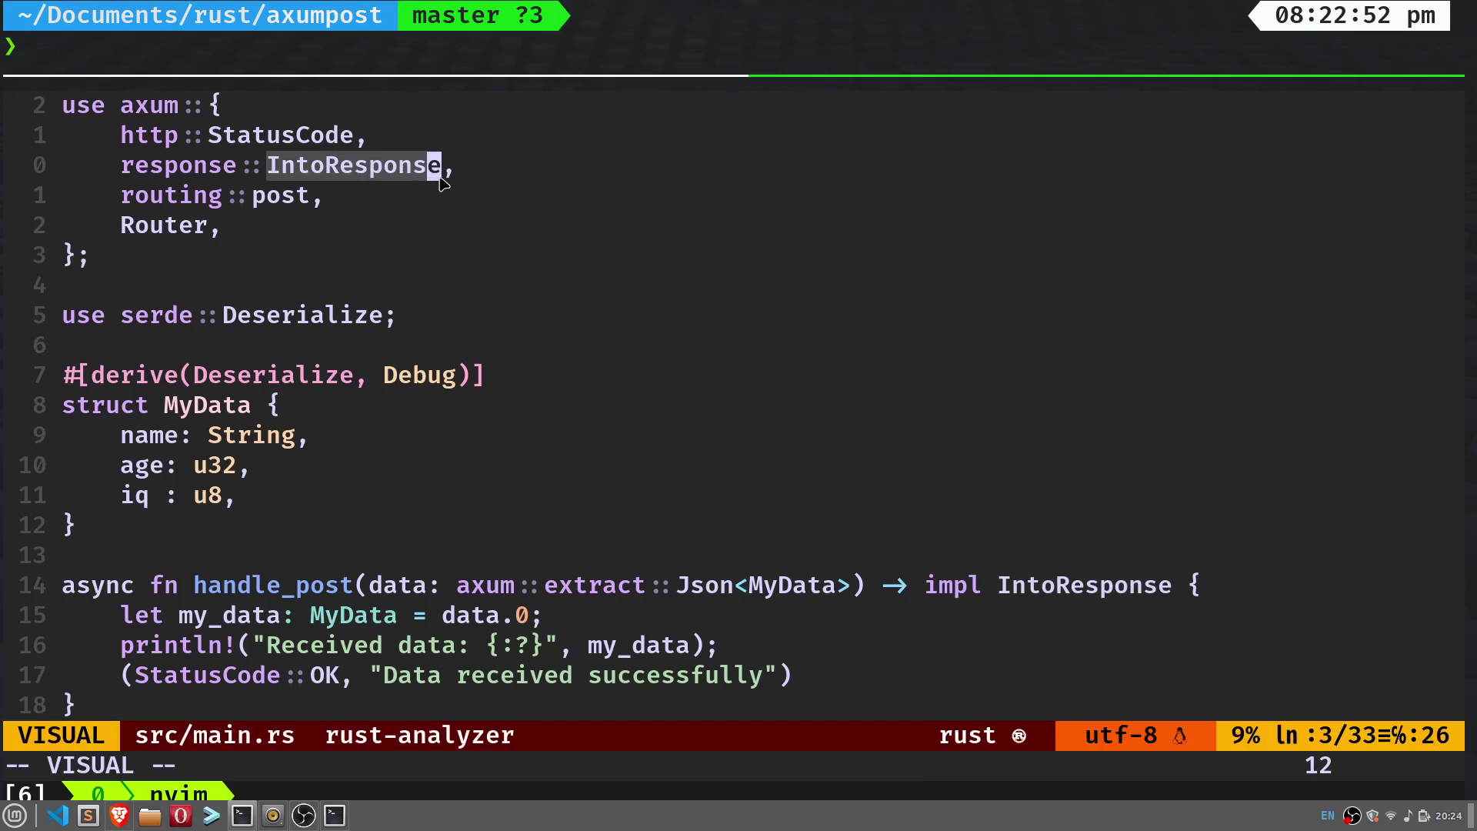
{"action": "scroll", "coordinate": [410, 513], "scroll_direction": "down", "scroll_amount": 1}
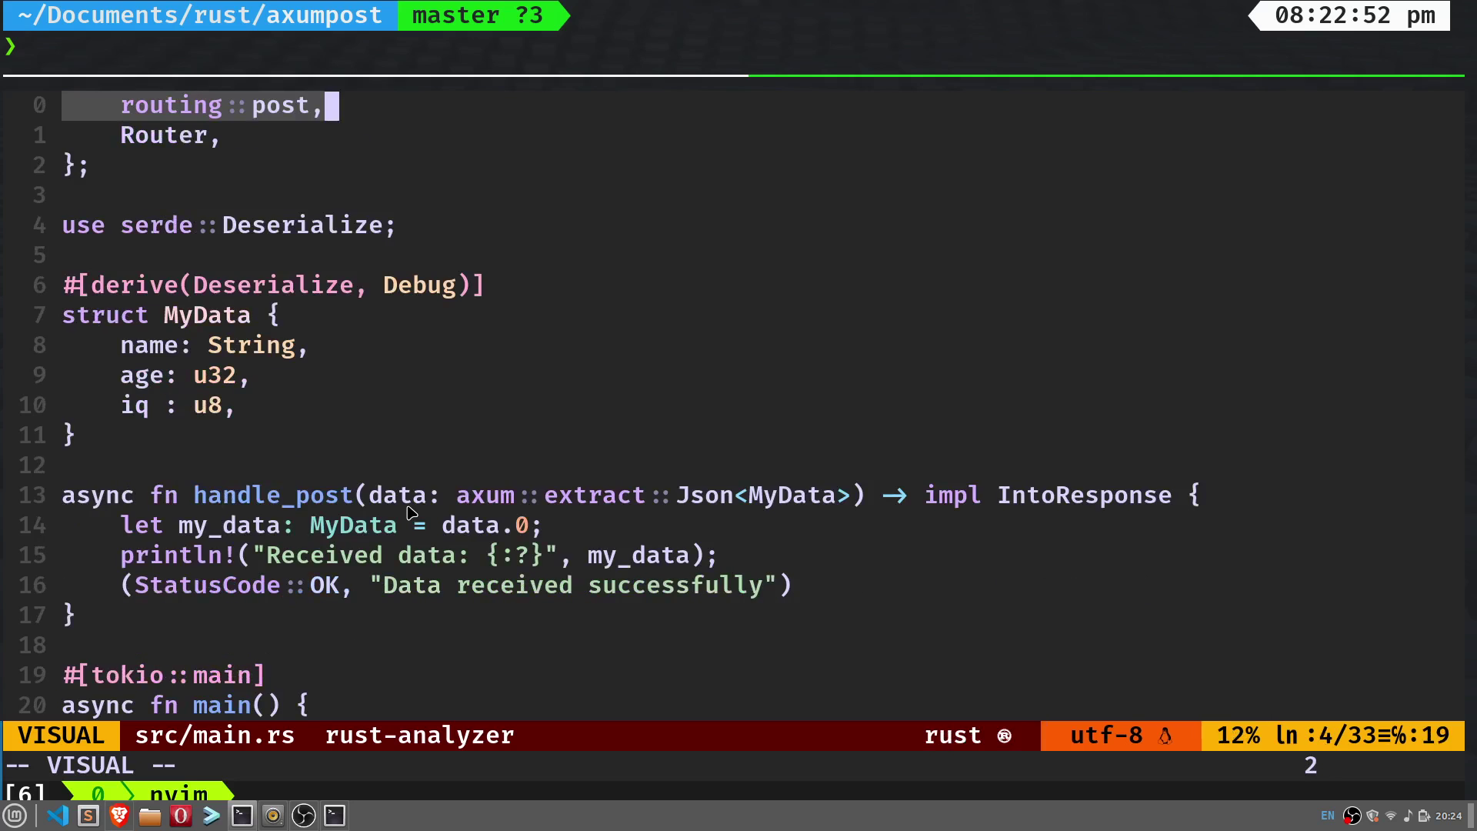
{"action": "scroll", "coordinate": [410, 514], "scroll_direction": "down", "scroll_amount": 2}
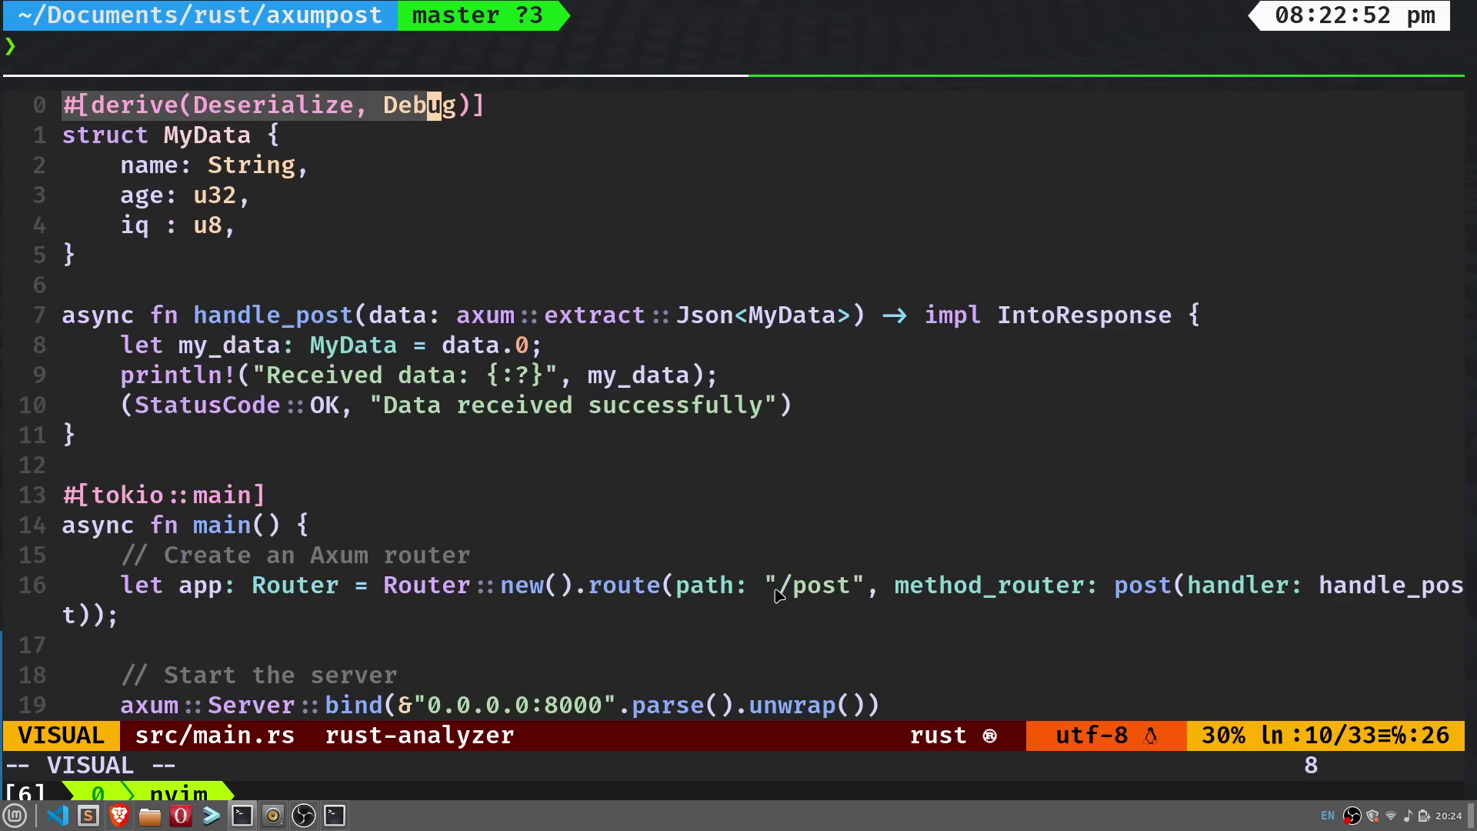
{"action": "left_click_drag", "start_coordinate": [772, 591], "coordinate": [854, 594]}
{"action": "left_click", "coordinate": [829, 591]}
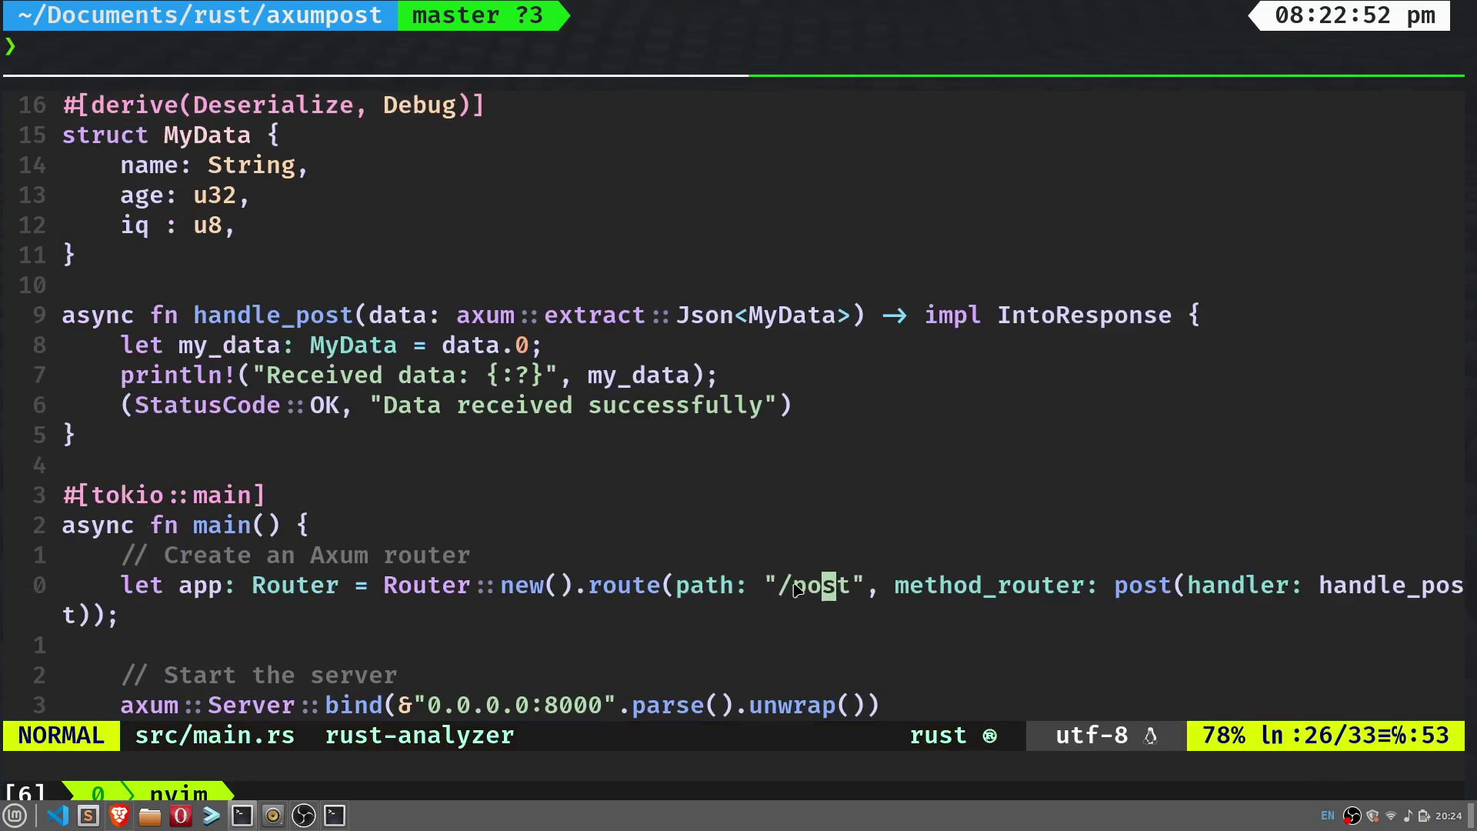
{"action": "left_click", "coordinate": [784, 589]}
{"action": "left_click_drag", "start_coordinate": [784, 589], "coordinate": [859, 589]}
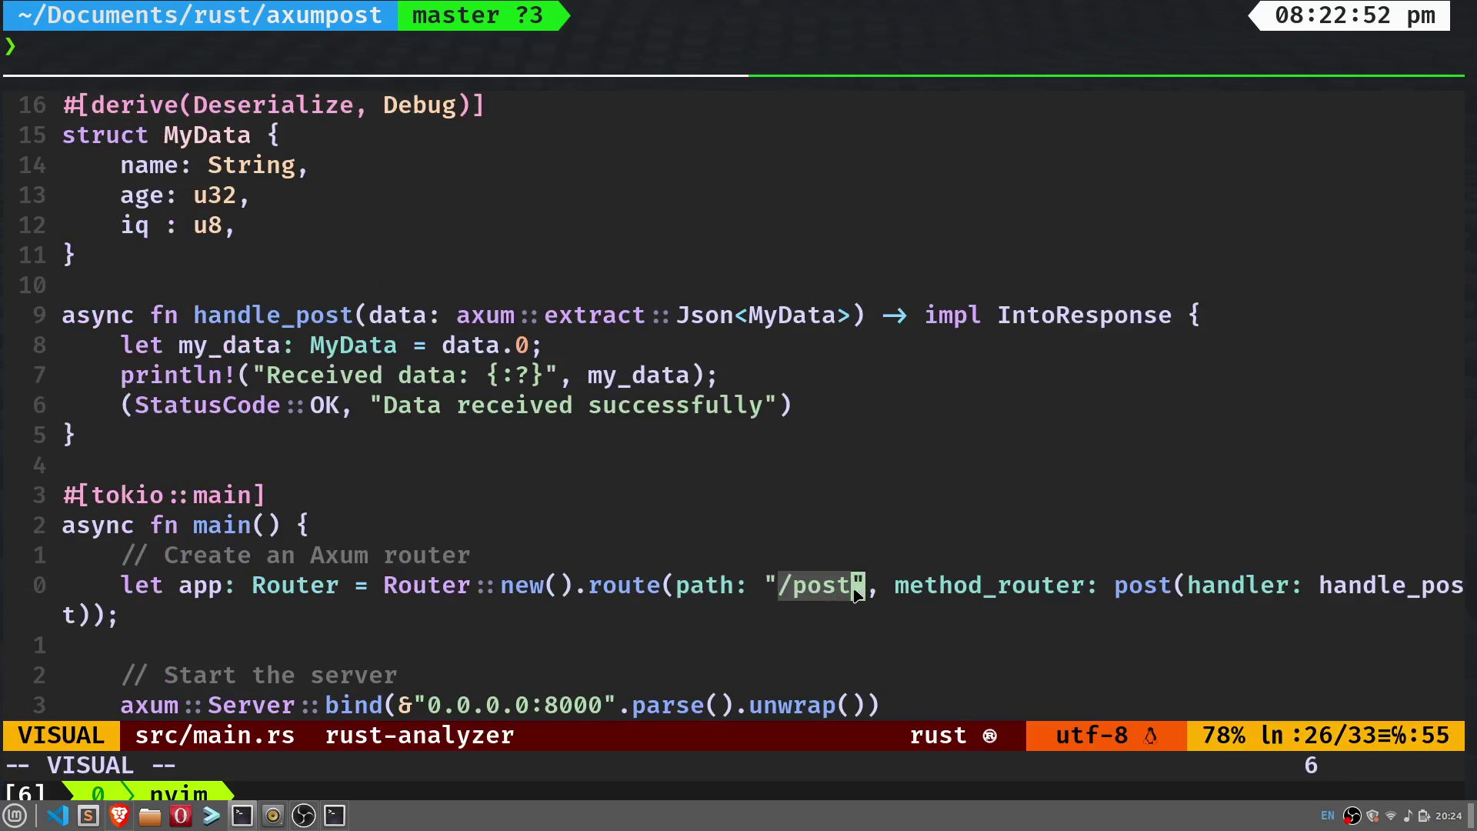
{"action": "left_click_drag", "start_coordinate": [1117, 598], "coordinate": [1168, 603]}
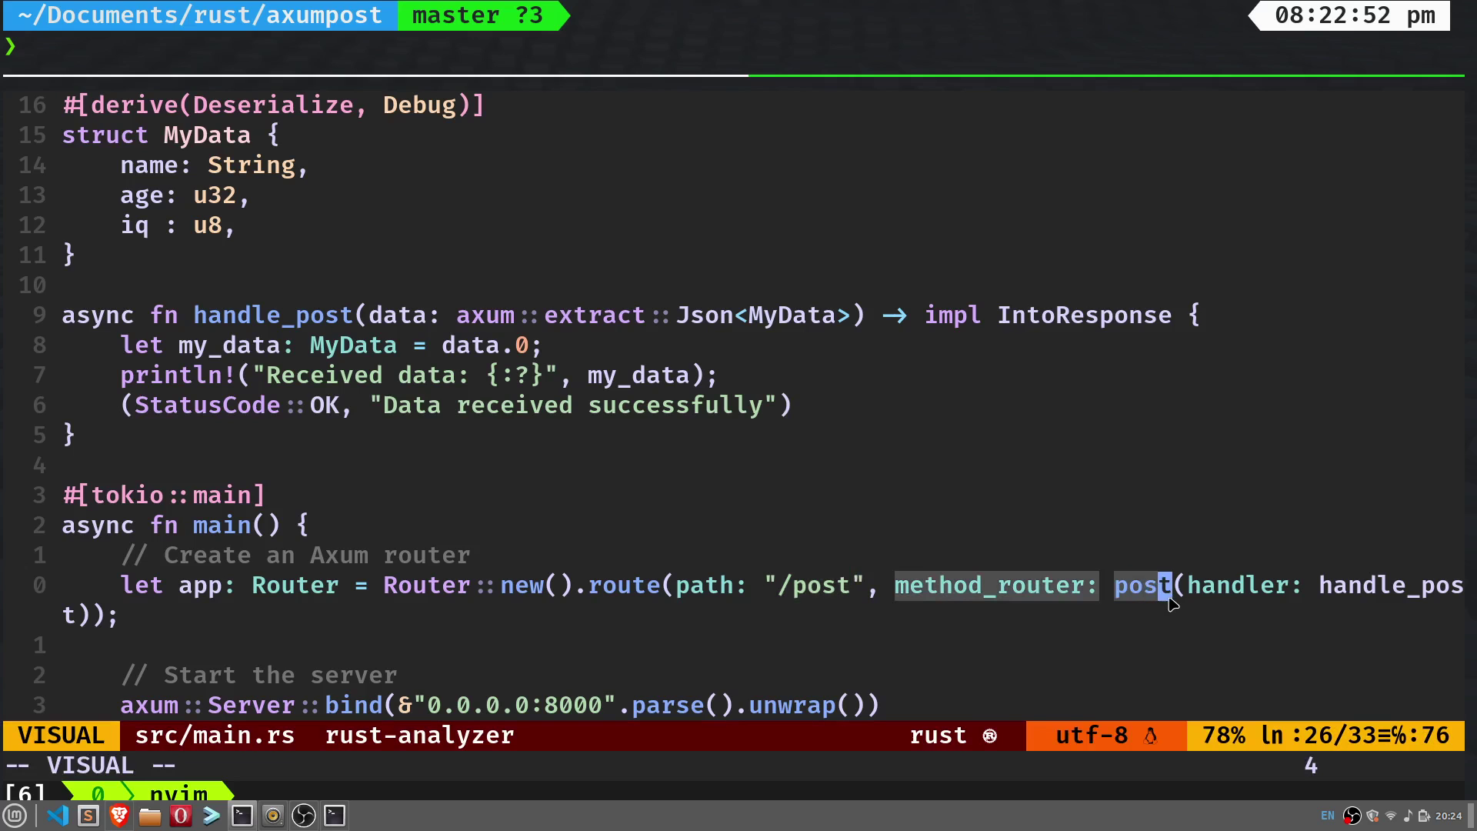
{"action": "left_click", "coordinate": [1195, 598]}
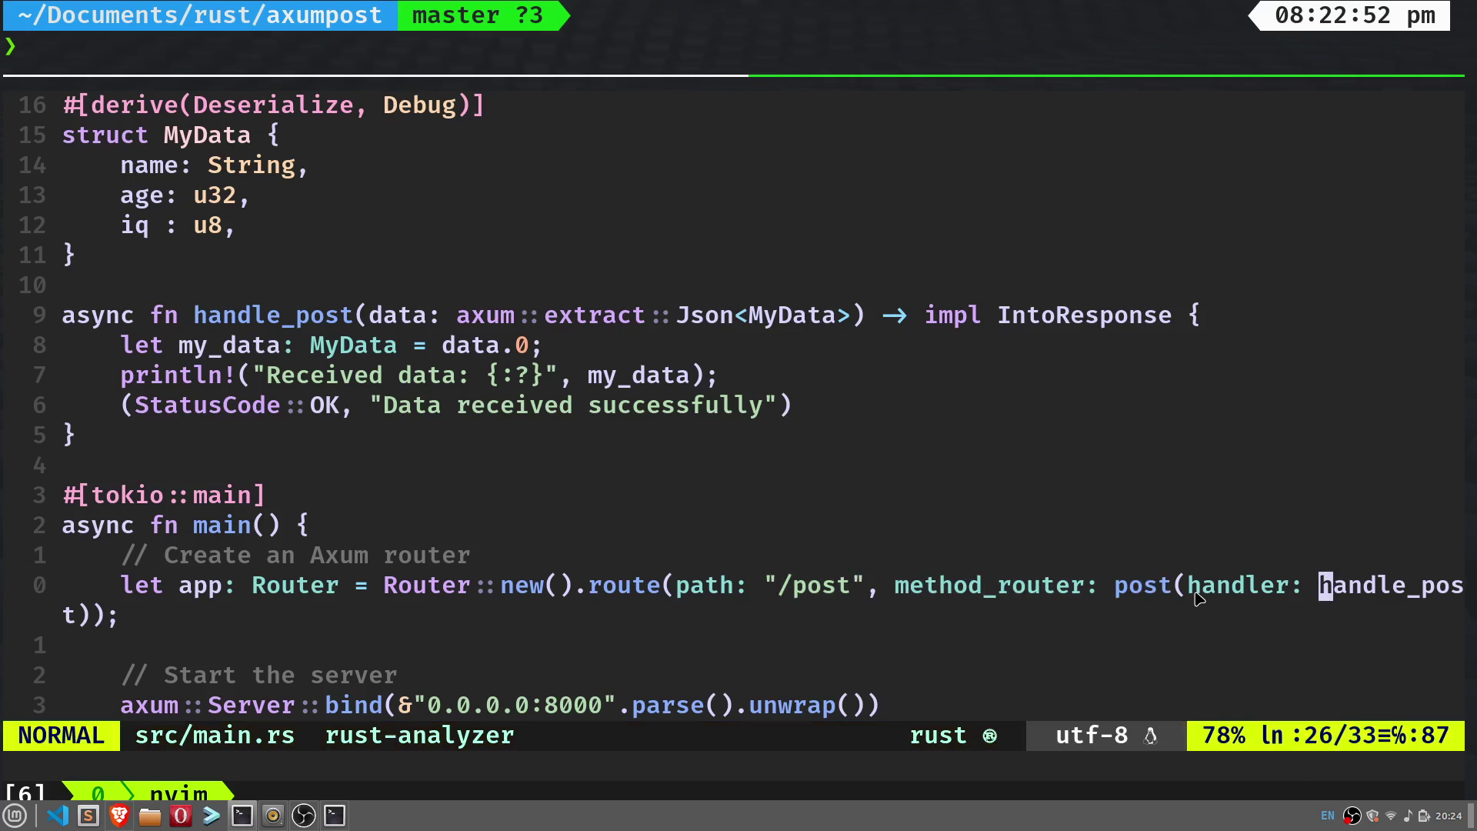
{"action": "left_click_drag", "start_coordinate": [1322, 590], "coordinate": [1456, 591]}
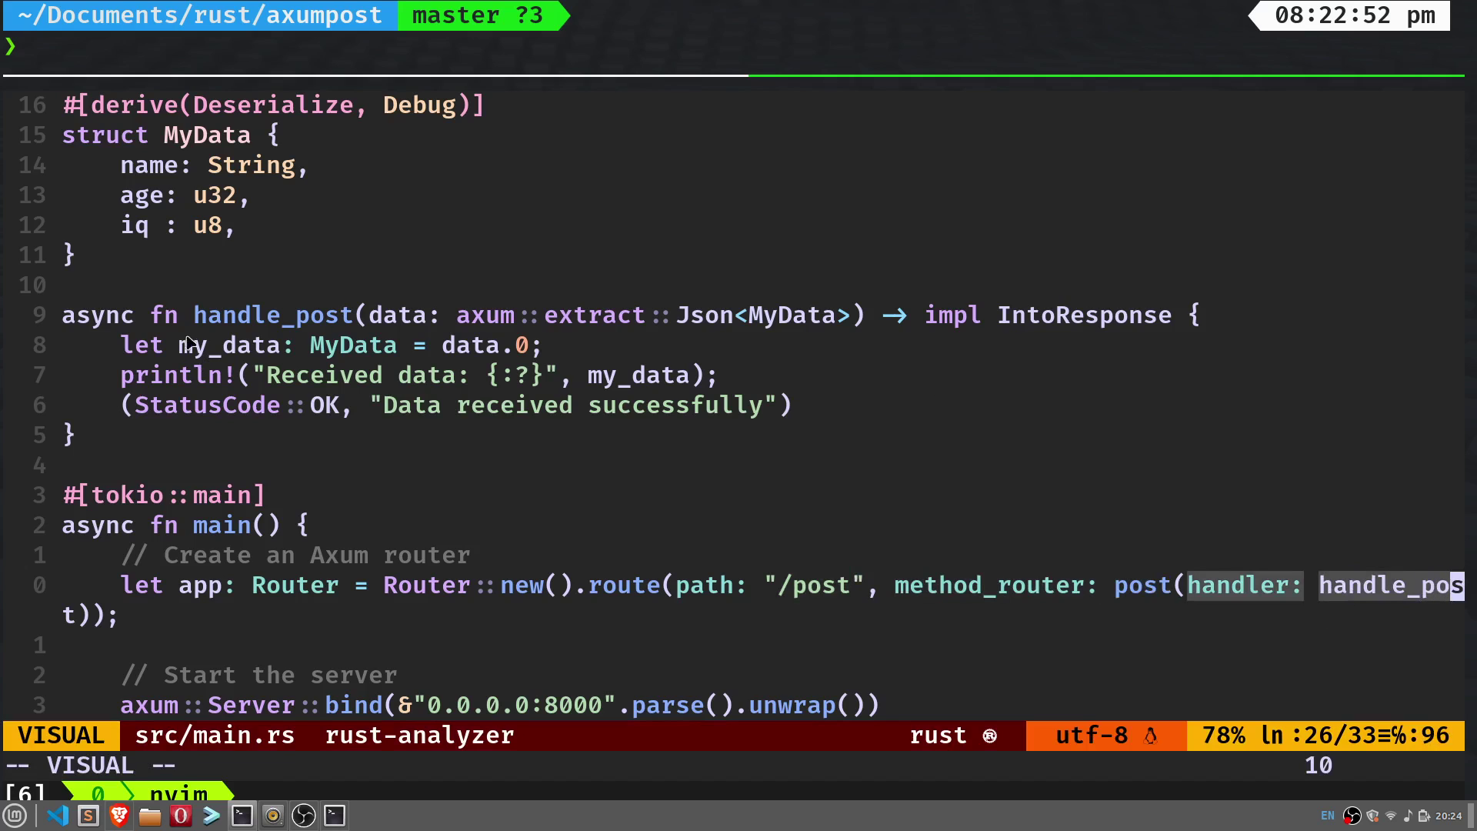
{"action": "left_click_drag", "start_coordinate": [194, 323], "coordinate": [347, 329]}
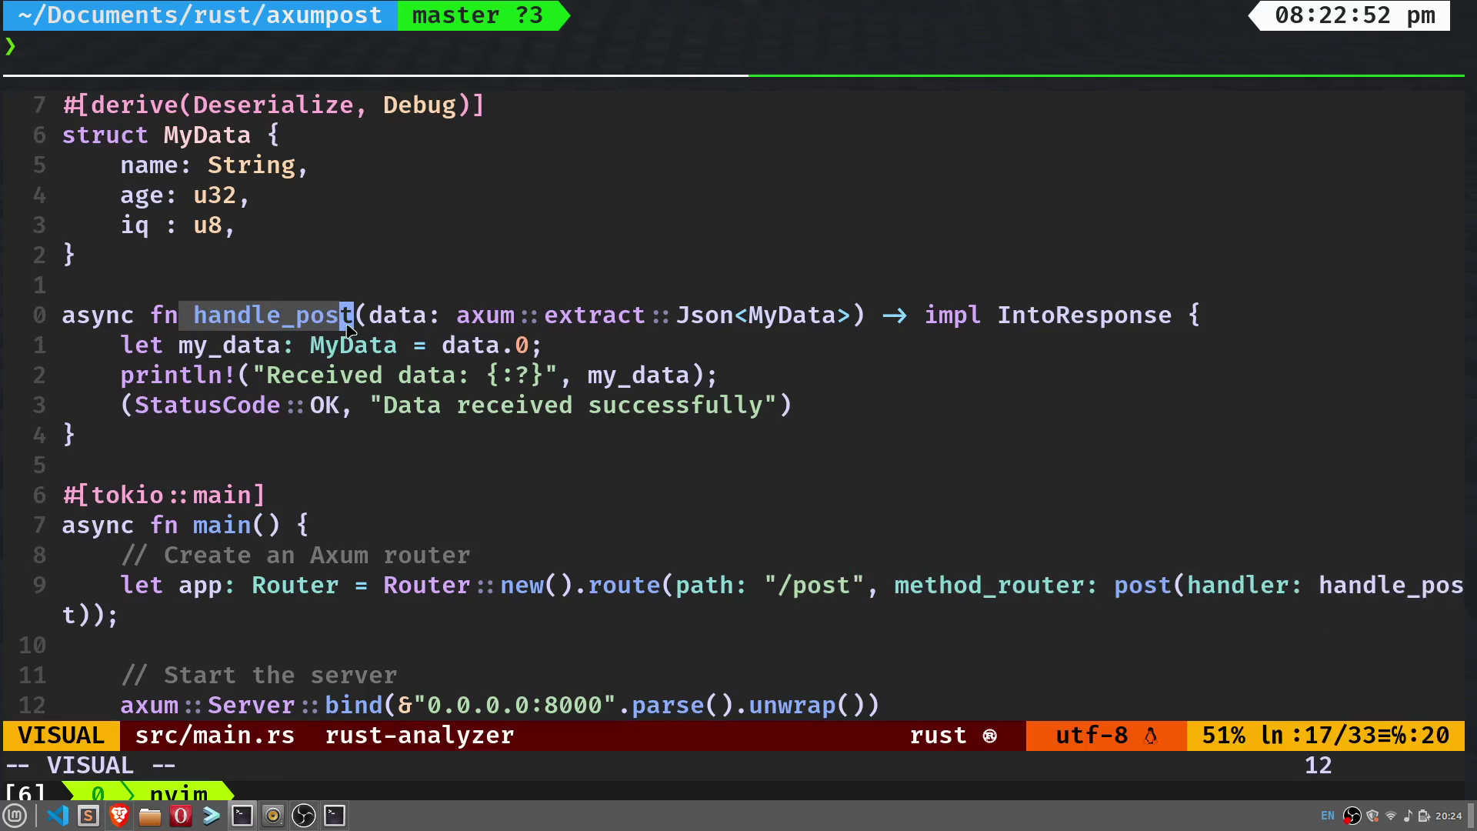
{"action": "left_click", "coordinate": [350, 450]}
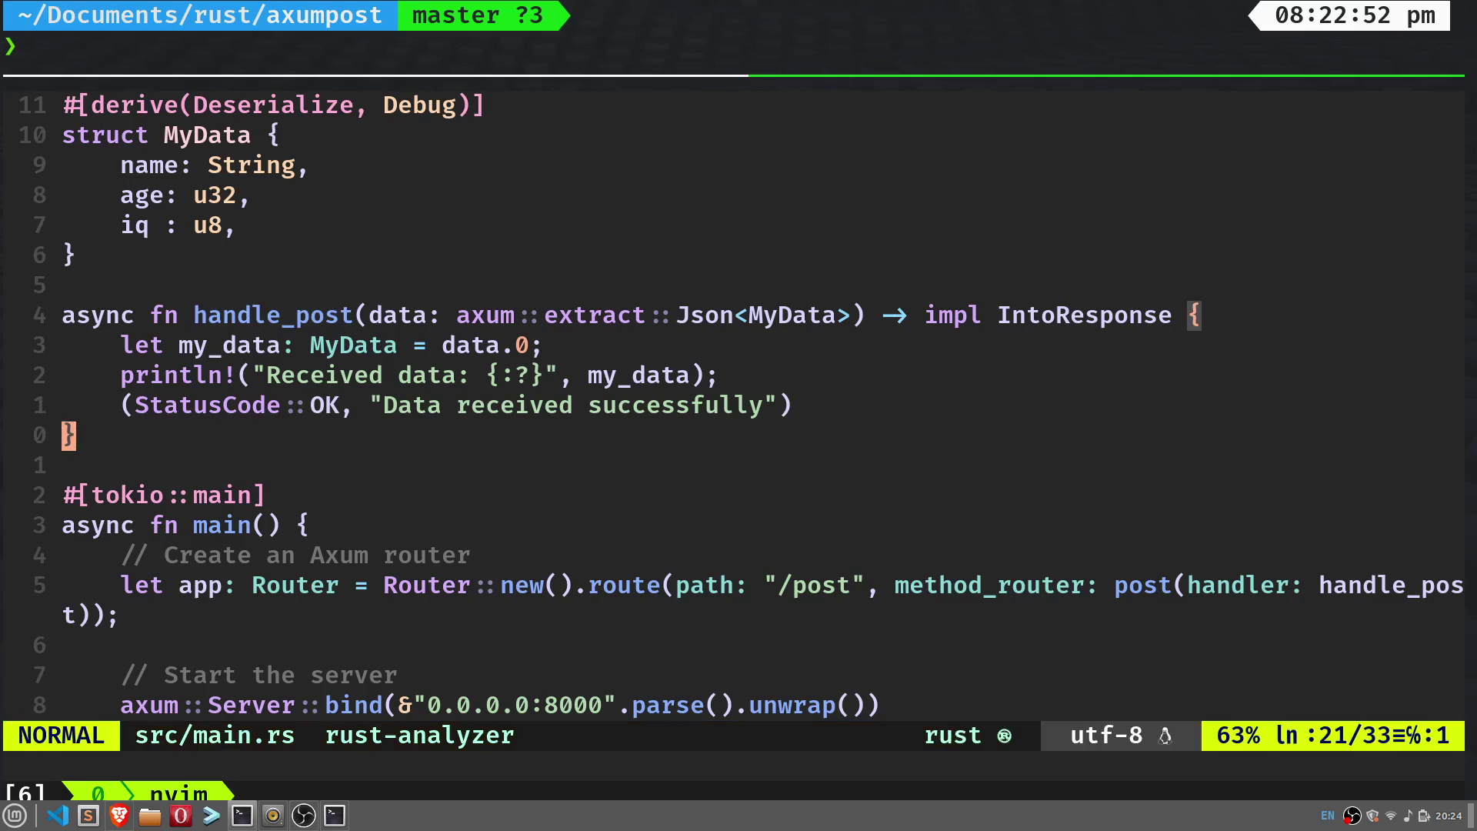
Switch to Brave and highlight the article title Axum – testing API endpoints.
{"action": "key", "text": "alt+Tab"}
{"action": "key", "text": "alt+Tab"}
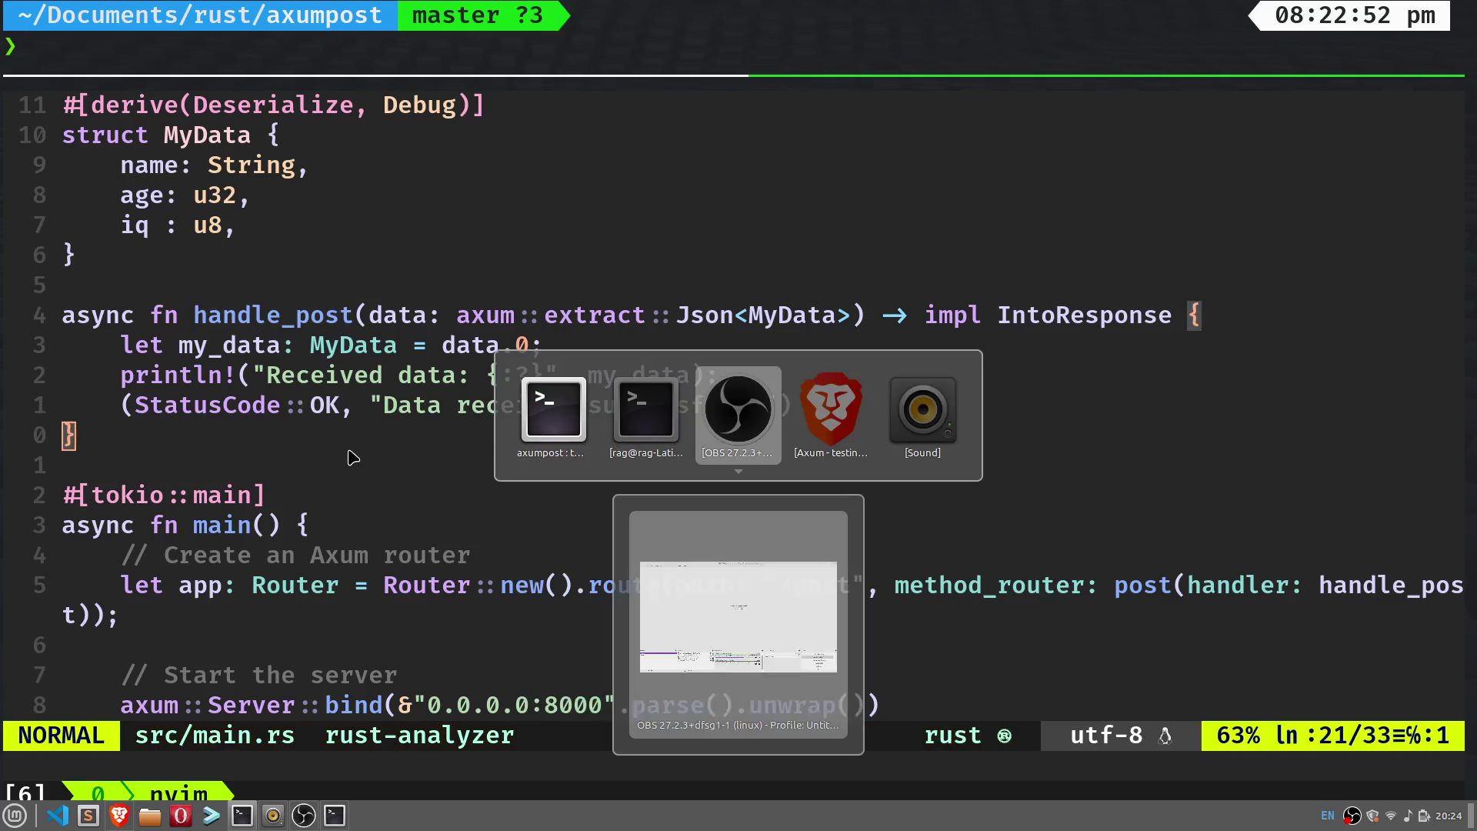
{"action": "key", "text": "alt+Tab"}
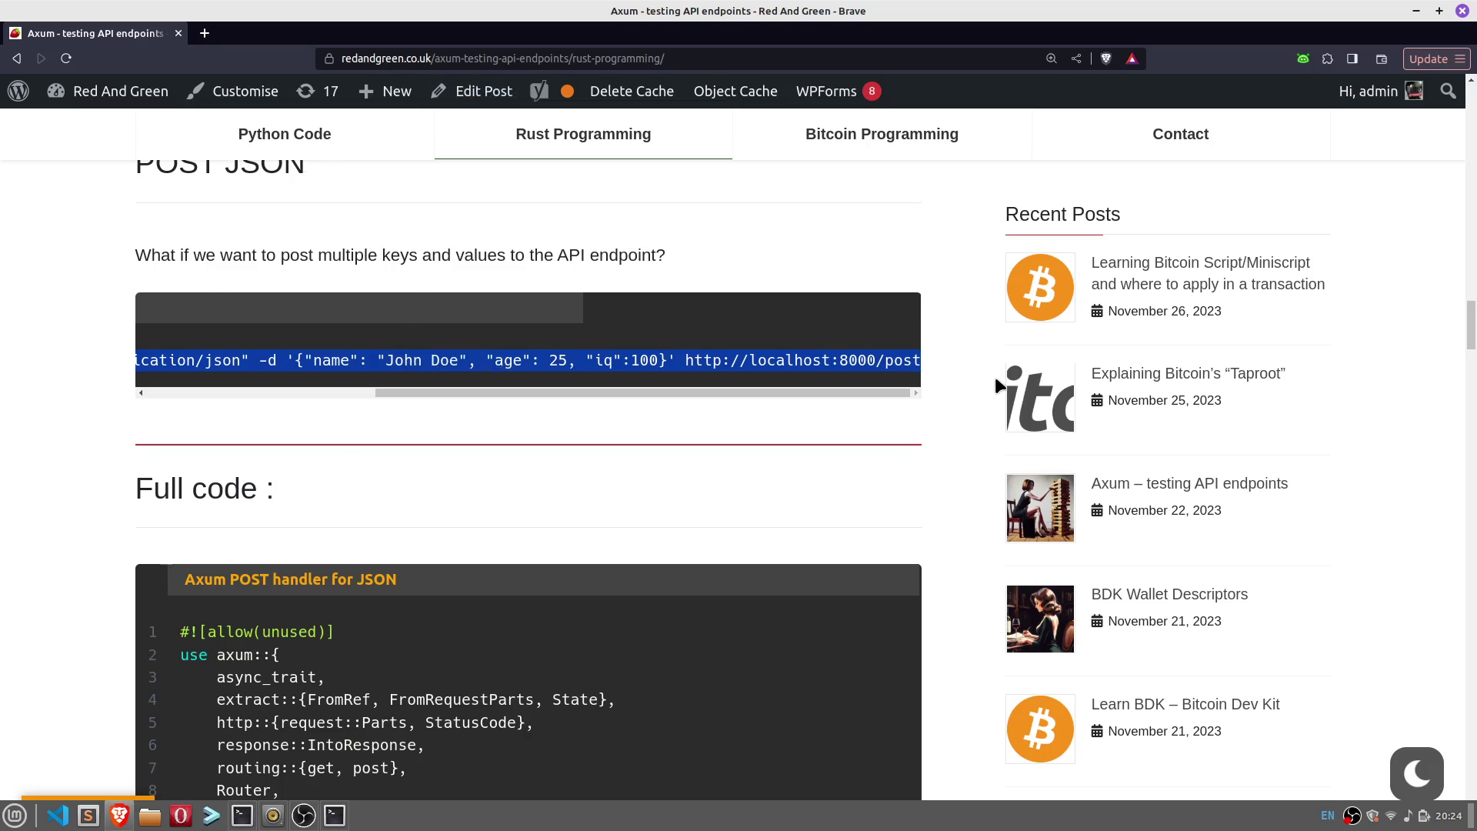
{"action": "scroll", "coordinate": [821, 615], "scroll_direction": "up", "scroll_amount": 10}
{"action": "scroll", "coordinate": [820, 615], "scroll_direction": "up", "scroll_amount": 5}
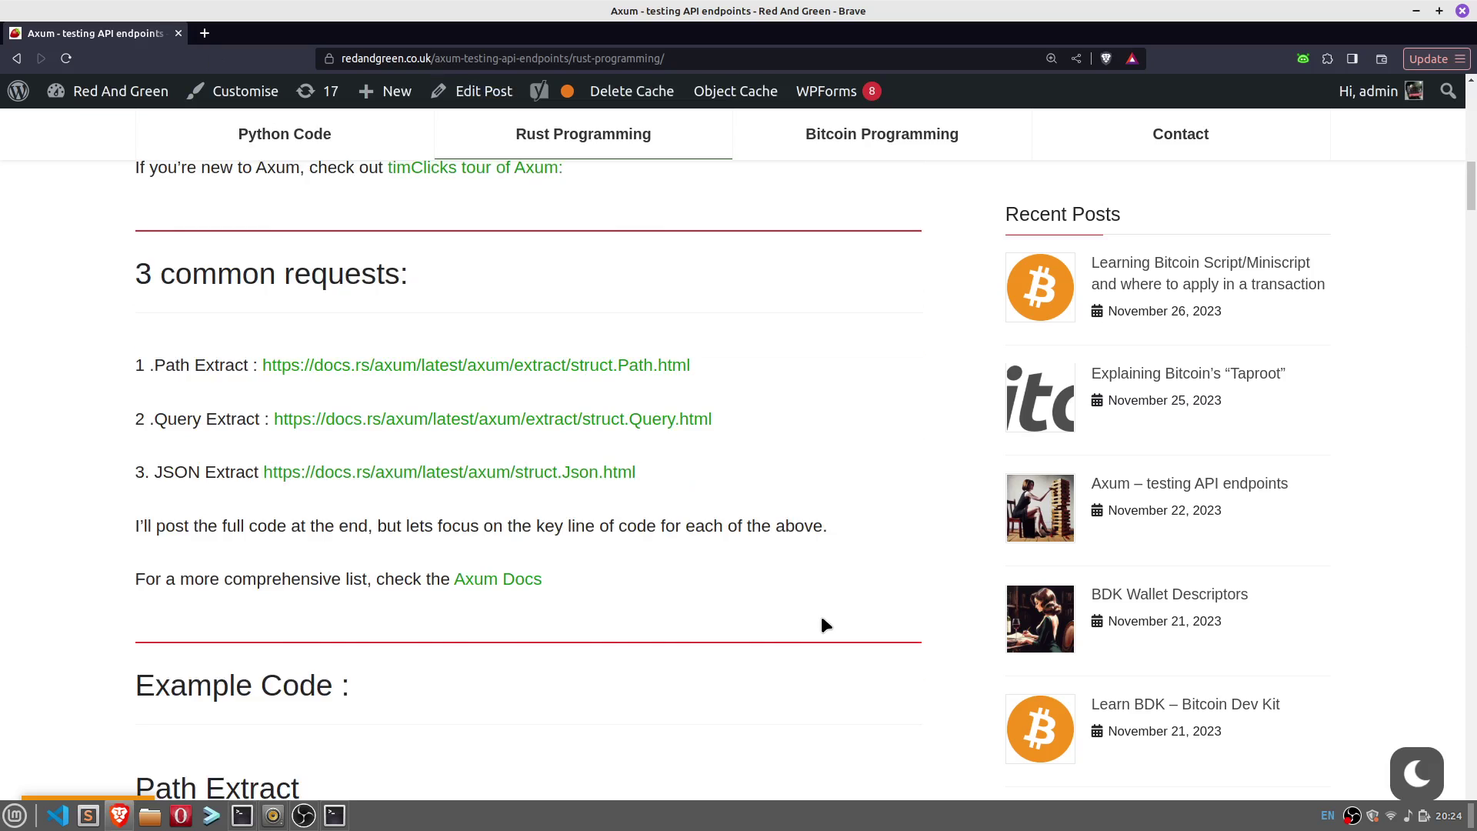
{"action": "scroll", "coordinate": [820, 614], "scroll_direction": "up", "scroll_amount": 5}
{"action": "left_click_drag", "start_coordinate": [136, 473], "coordinate": [584, 474]}
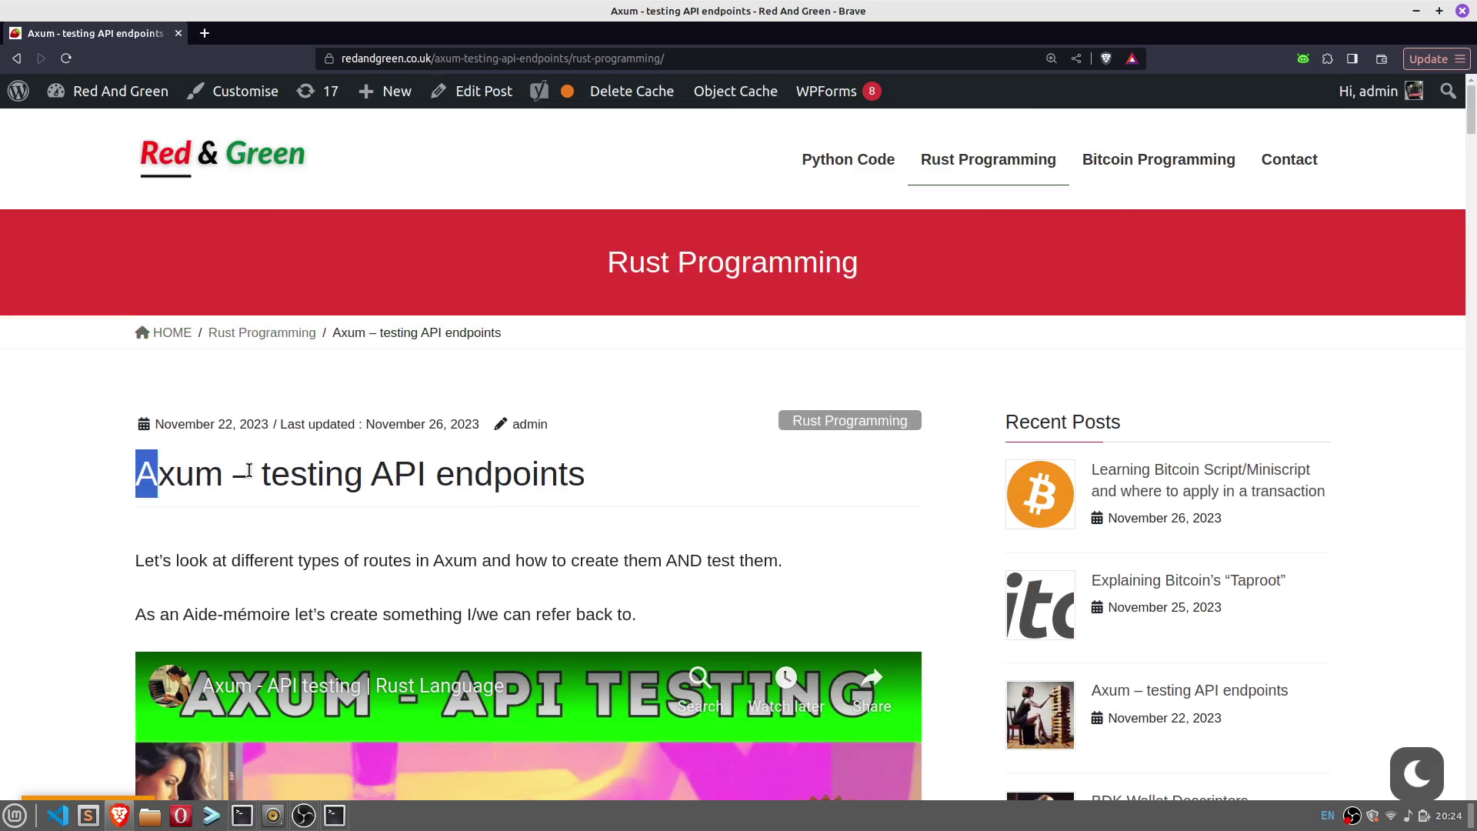
{"action": "scroll", "coordinate": [584, 473], "scroll_direction": "down", "scroll_amount": 5}
{"action": "scroll", "coordinate": [585, 471], "scroll_direction": "down", "scroll_amount": 5}
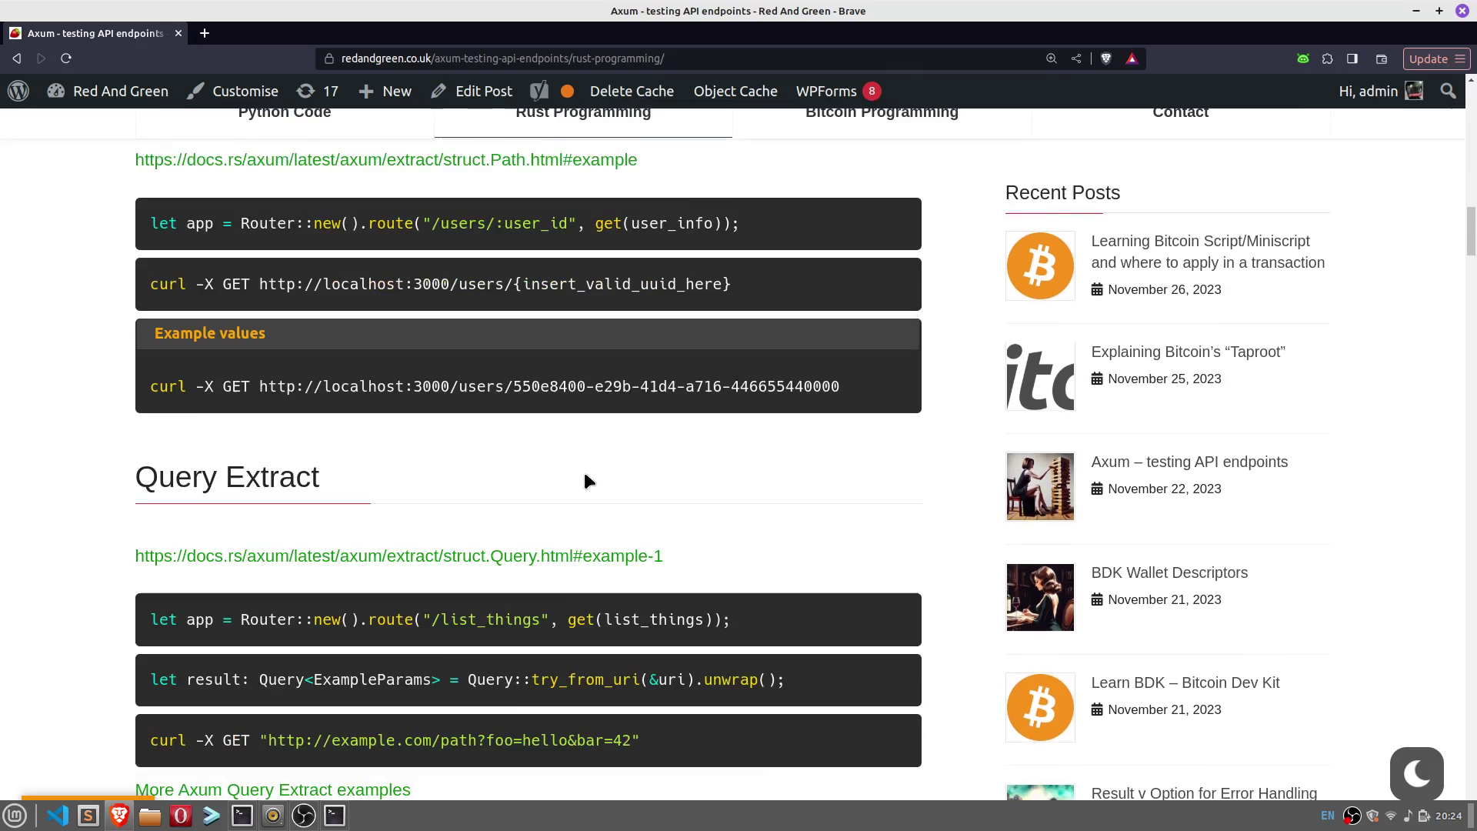
{"action": "scroll", "coordinate": [584, 472], "scroll_direction": "down", "scroll_amount": 3}
{"action": "scroll", "coordinate": [582, 469], "scroll_direction": "down", "scroll_amount": 3}
{"action": "scroll", "coordinate": [585, 480], "scroll_direction": "down", "scroll_amount": 3}
{"action": "scroll", "coordinate": [585, 481], "scroll_direction": "down", "scroll_amount": 5}
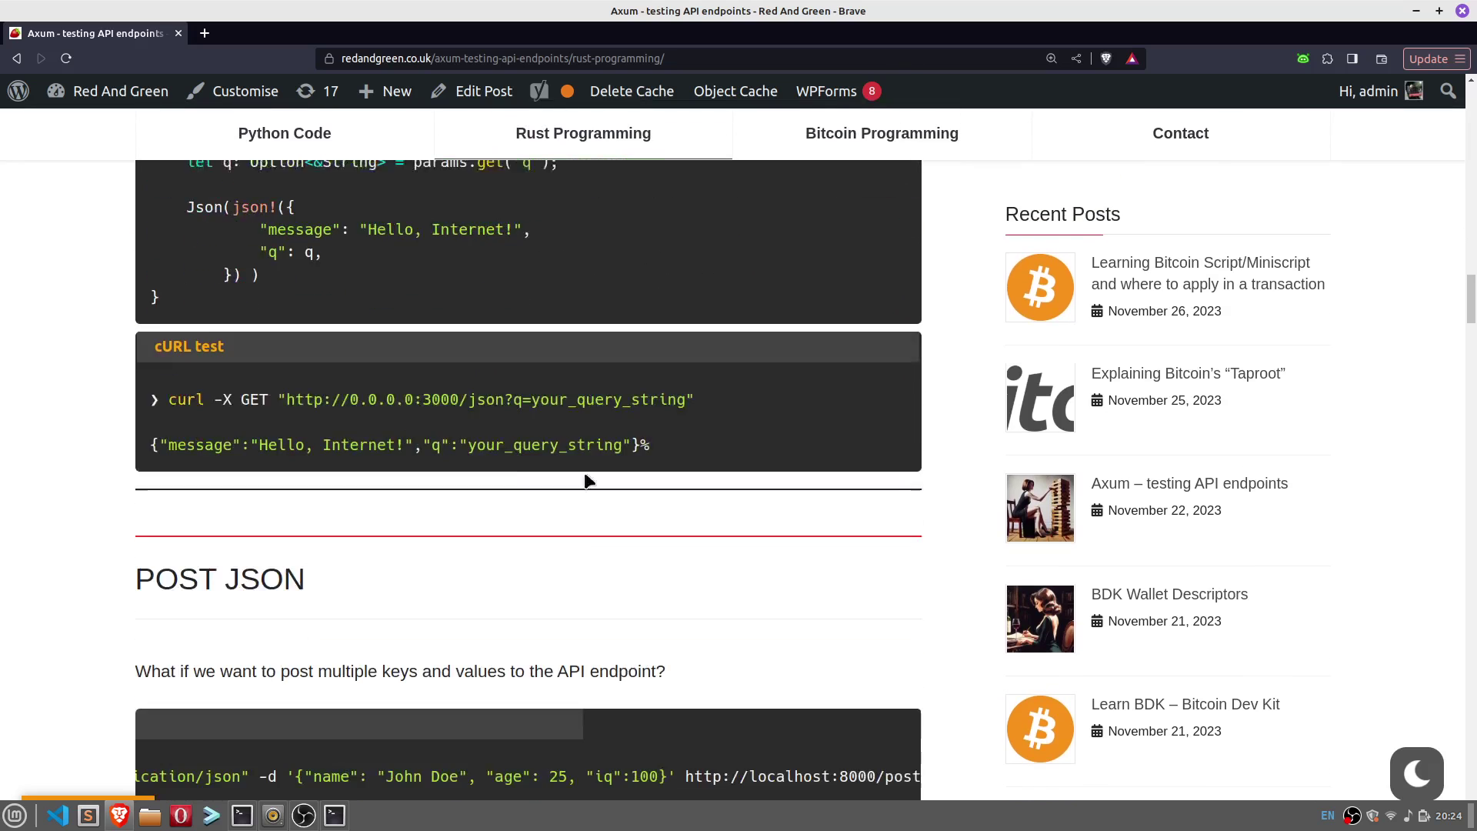
{"action": "scroll", "coordinate": [585, 480], "scroll_direction": "down", "scroll_amount": 4}
{"action": "scroll", "coordinate": [585, 481], "scroll_direction": "down", "scroll_amount": 1}
Highlight the POST JSON section heading, then clear the selection.
{"action": "triple_click", "coordinate": [213, 277]}
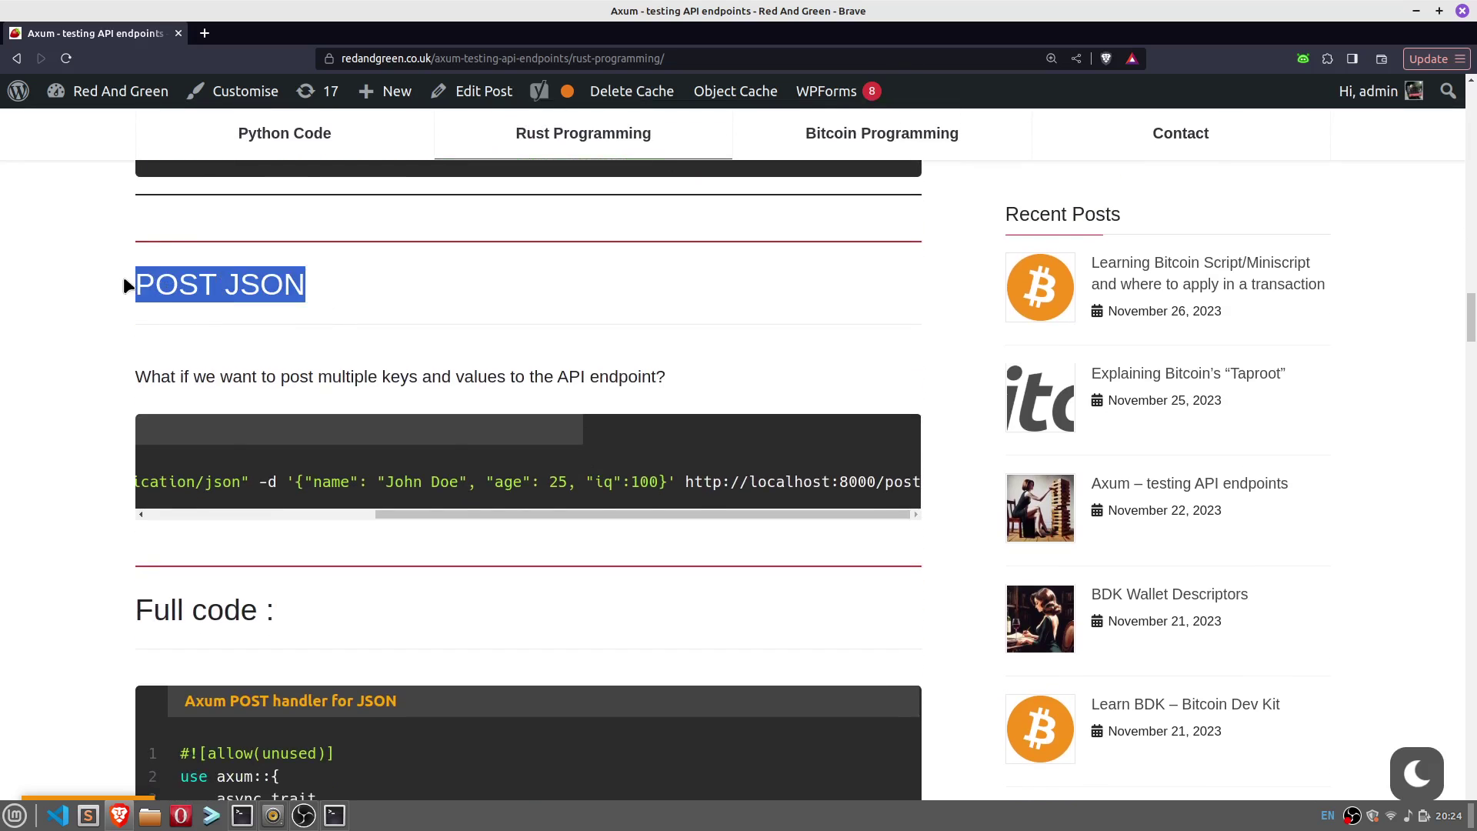
{"action": "left_click_drag", "start_coordinate": [386, 512], "coordinate": [153, 510]}
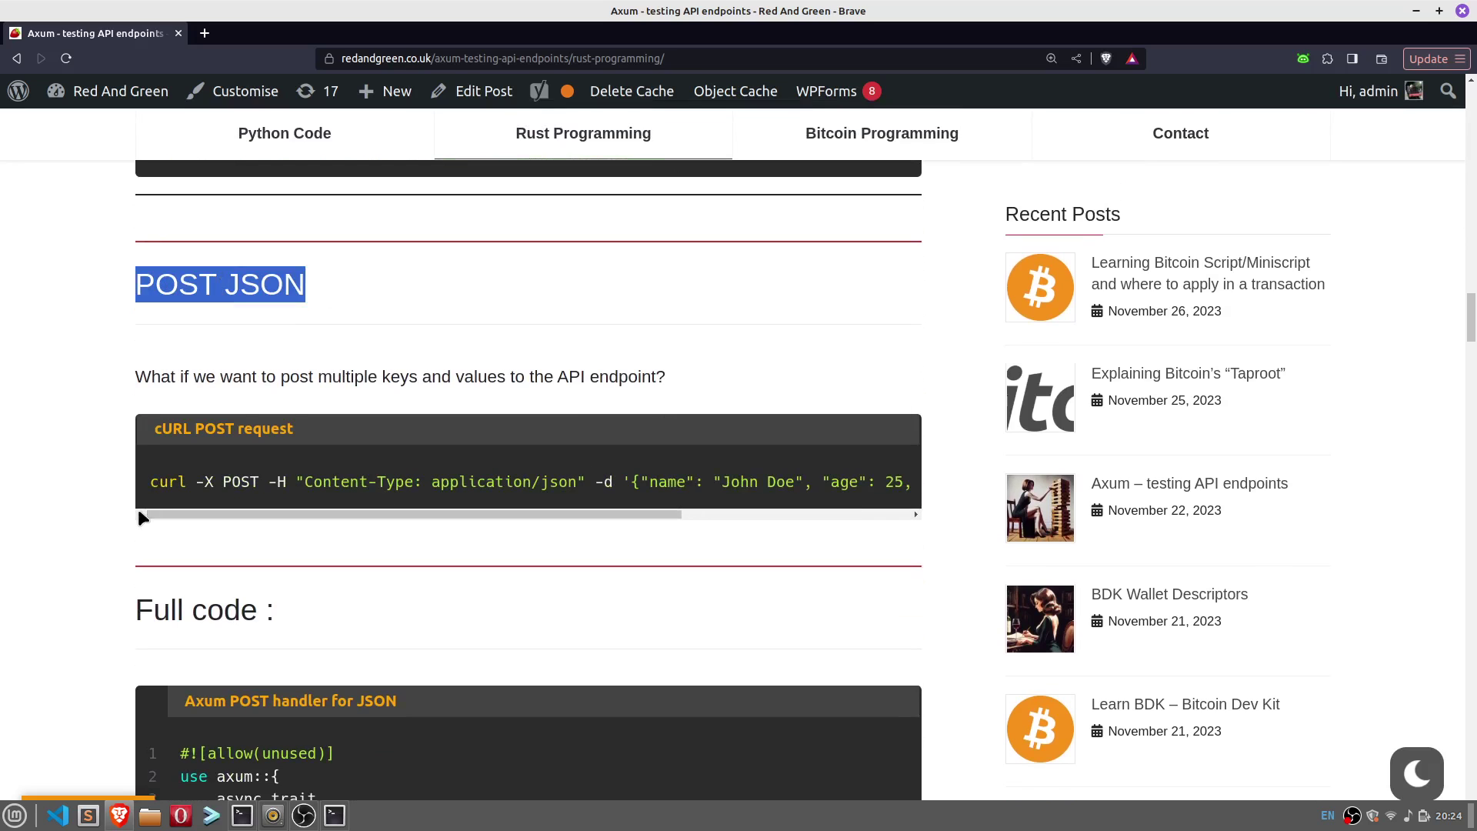
{"action": "left_click", "coordinate": [210, 480]}
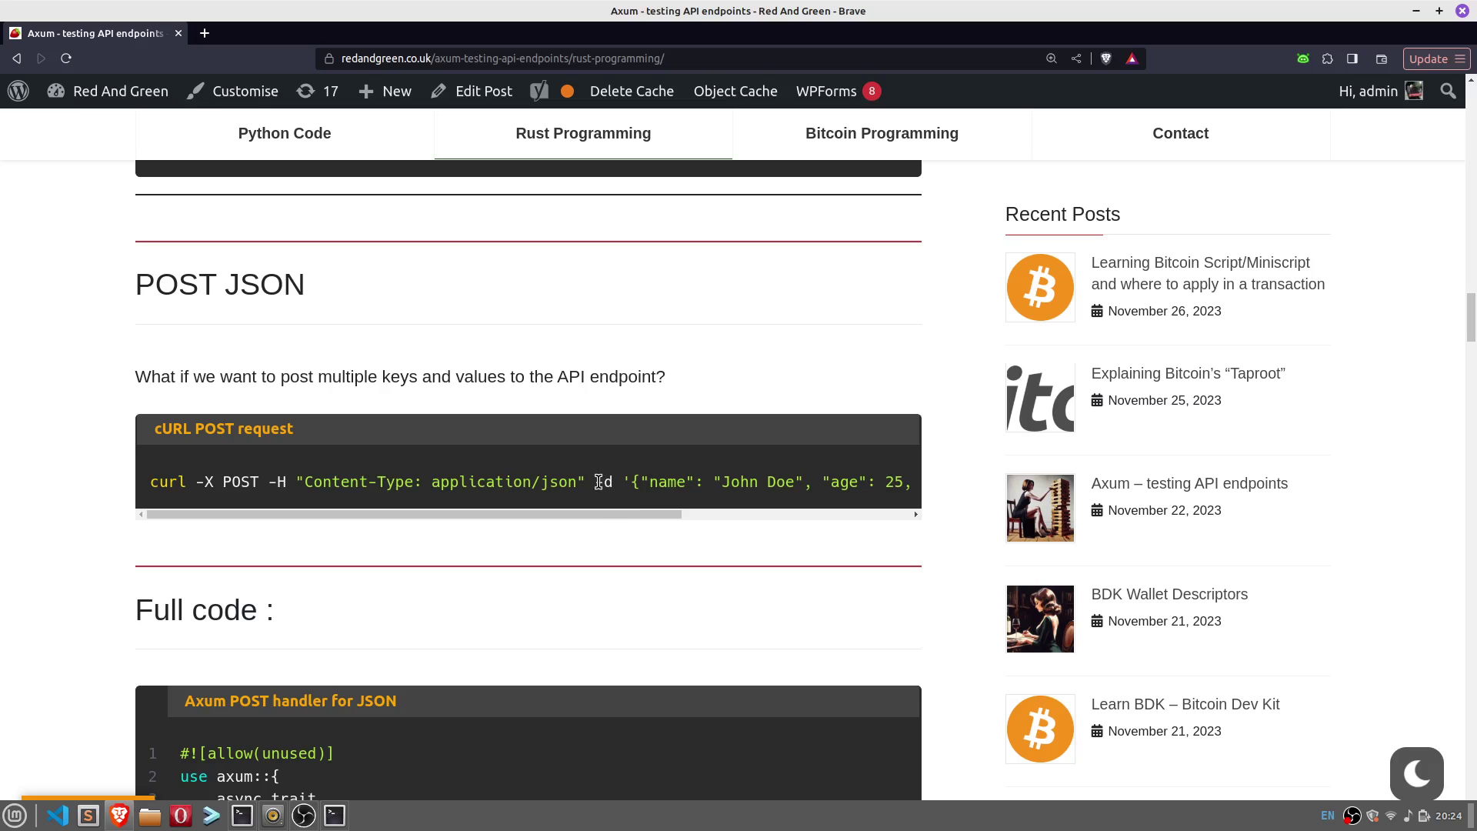
{"action": "left_click_drag", "start_coordinate": [818, 484], "coordinate": [698, 483]}
{"action": "scroll", "coordinate": [538, 708], "scroll_direction": "down", "scroll_amount": 4}
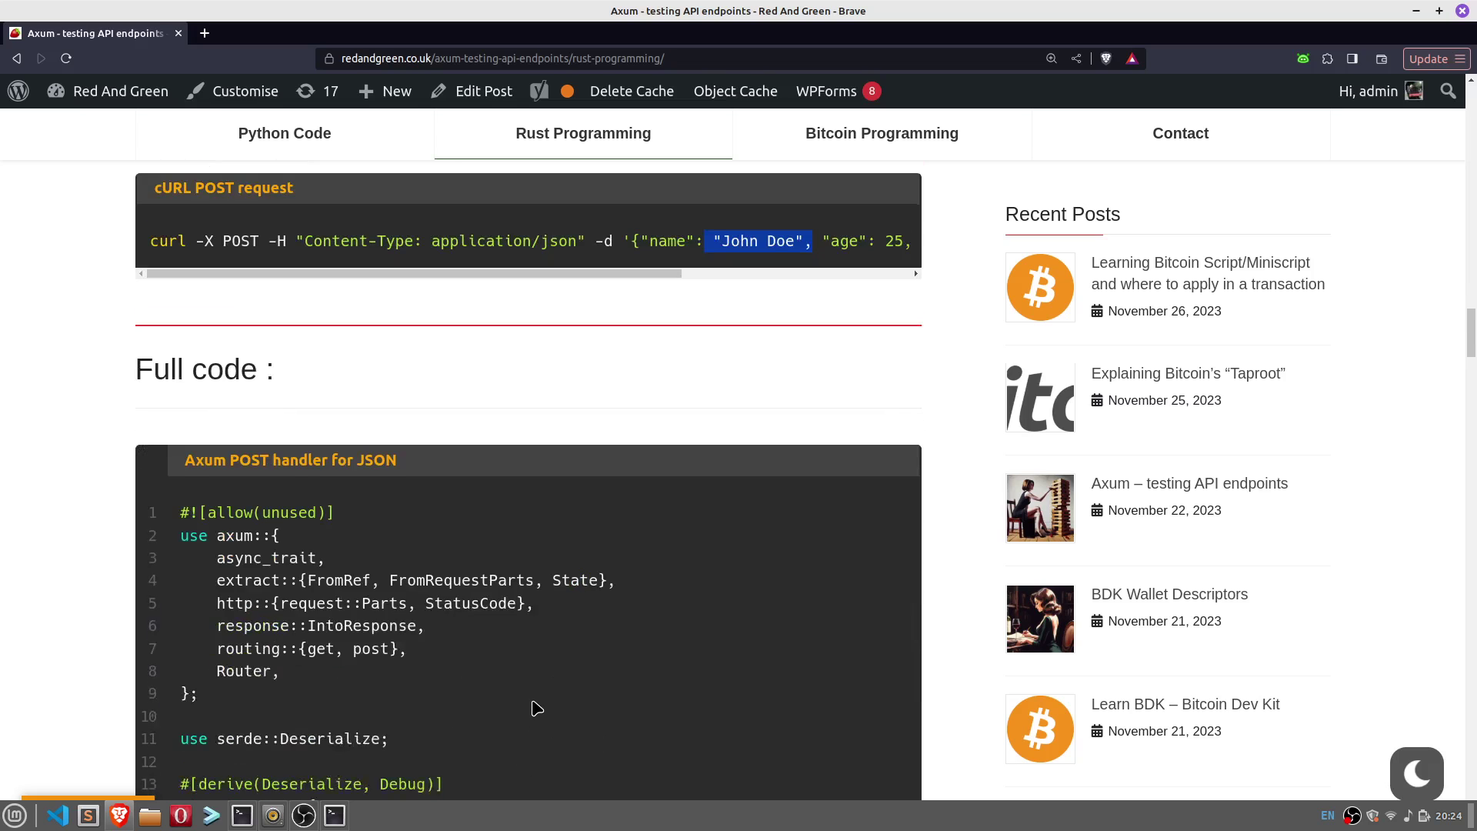
{"action": "scroll", "coordinate": [535, 707], "scroll_direction": "down", "scroll_amount": 1}
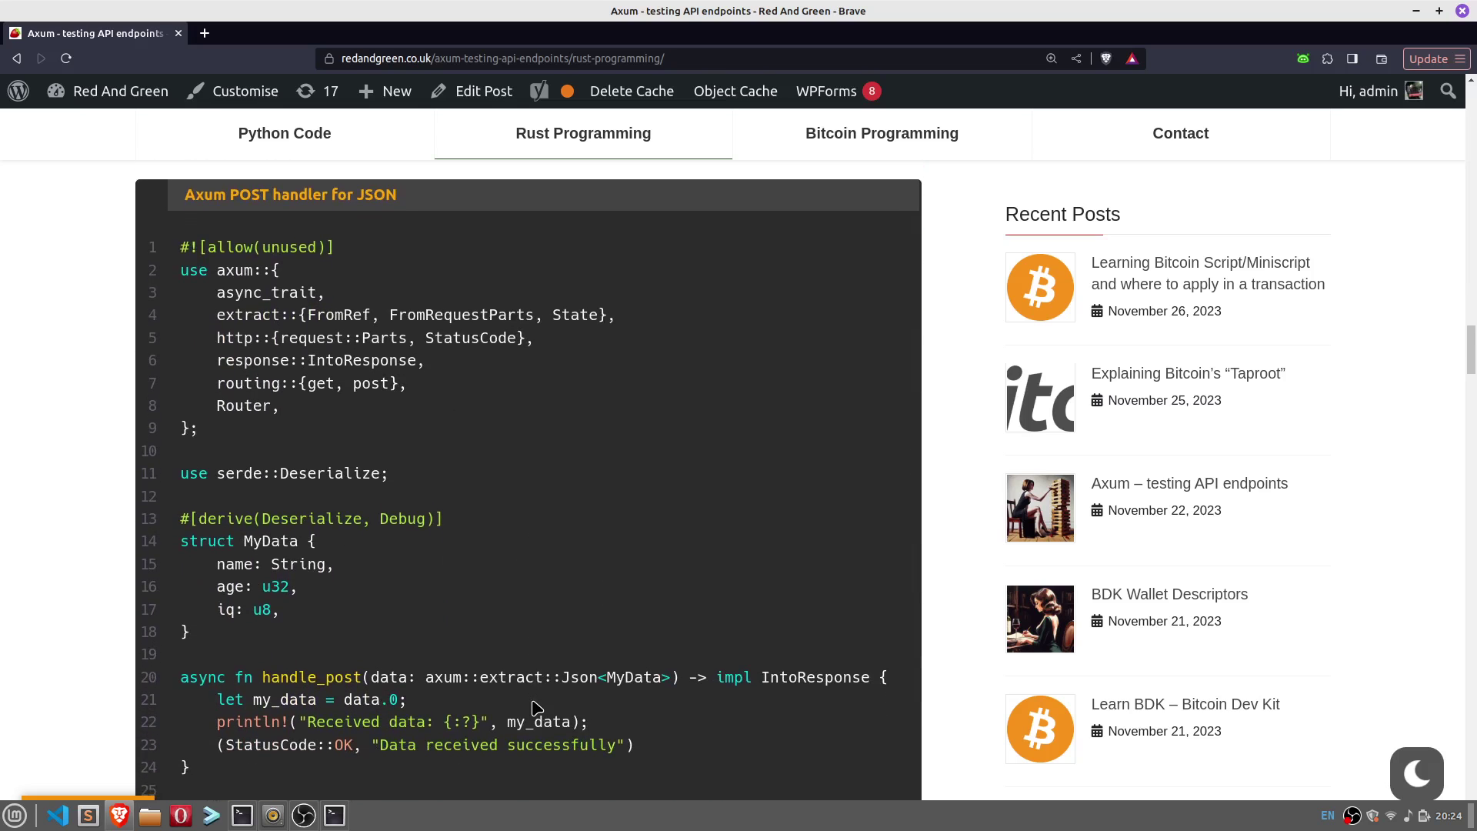
{"action": "scroll", "coordinate": [329, 467], "scroll_direction": "down", "scroll_amount": 2}
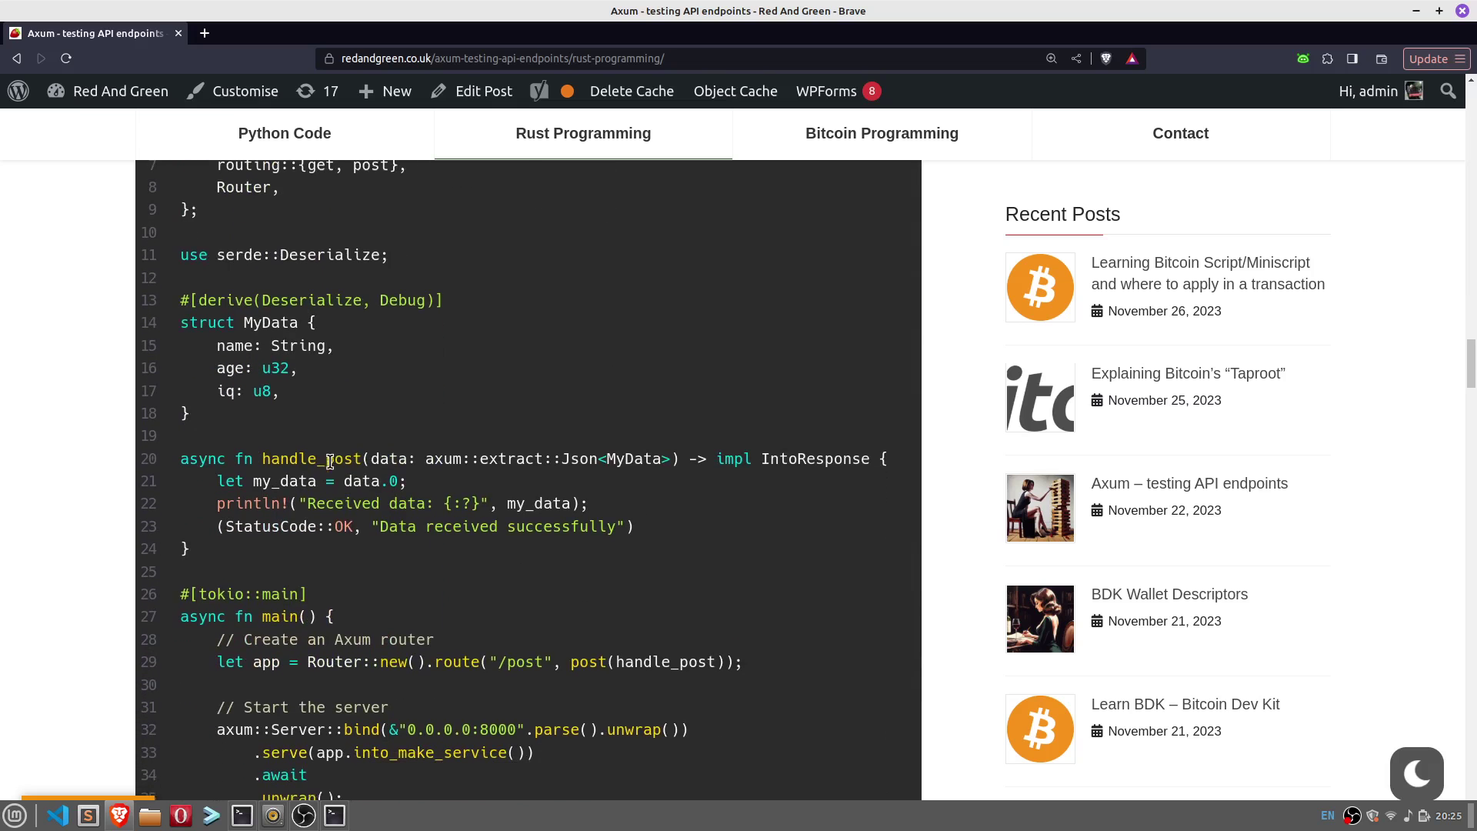
{"action": "scroll", "coordinate": [331, 468], "scroll_direction": "down", "scroll_amount": 1}
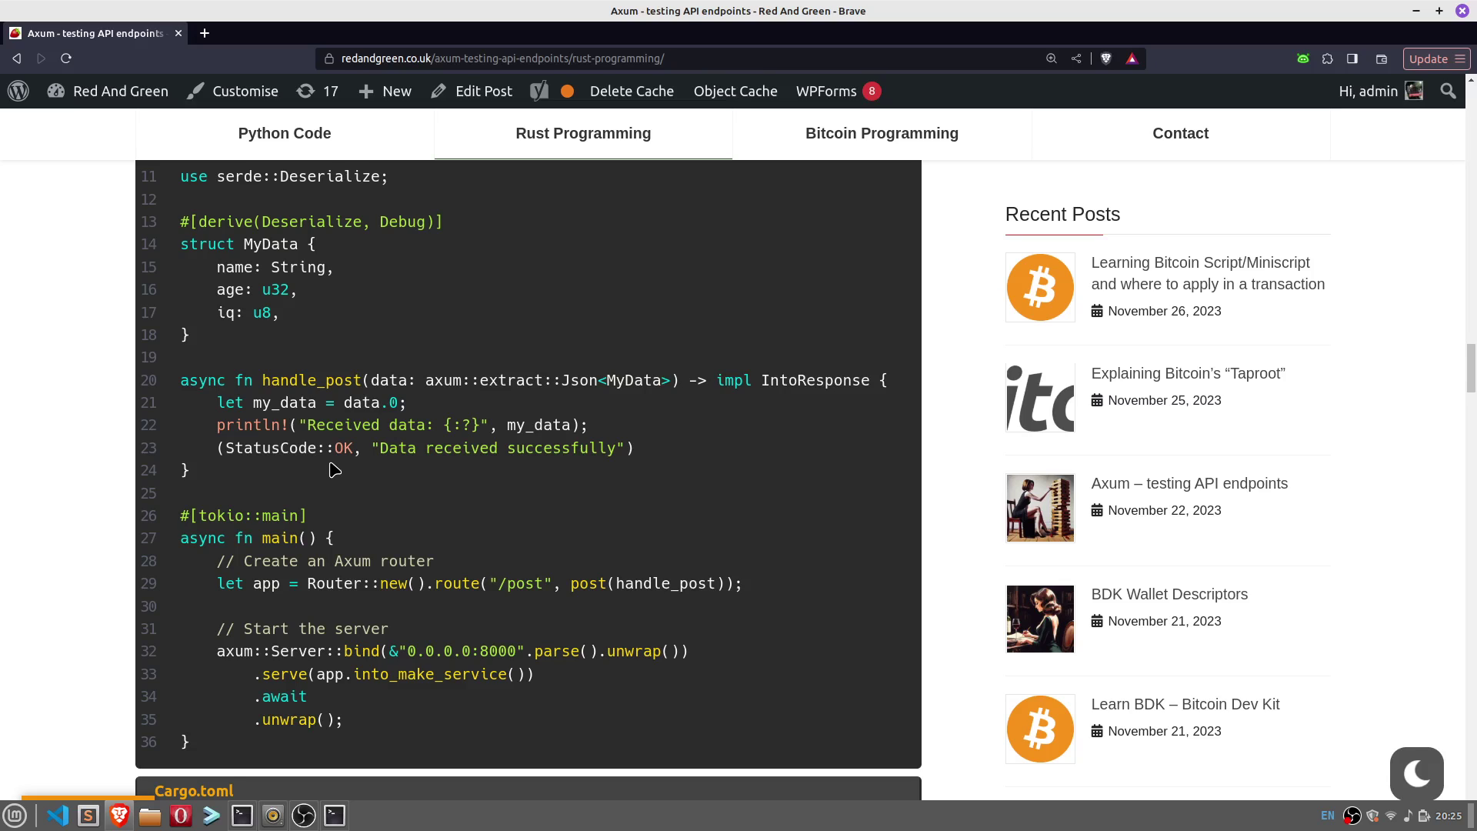
{"action": "left_click_drag", "start_coordinate": [327, 321], "coordinate": [172, 275]}
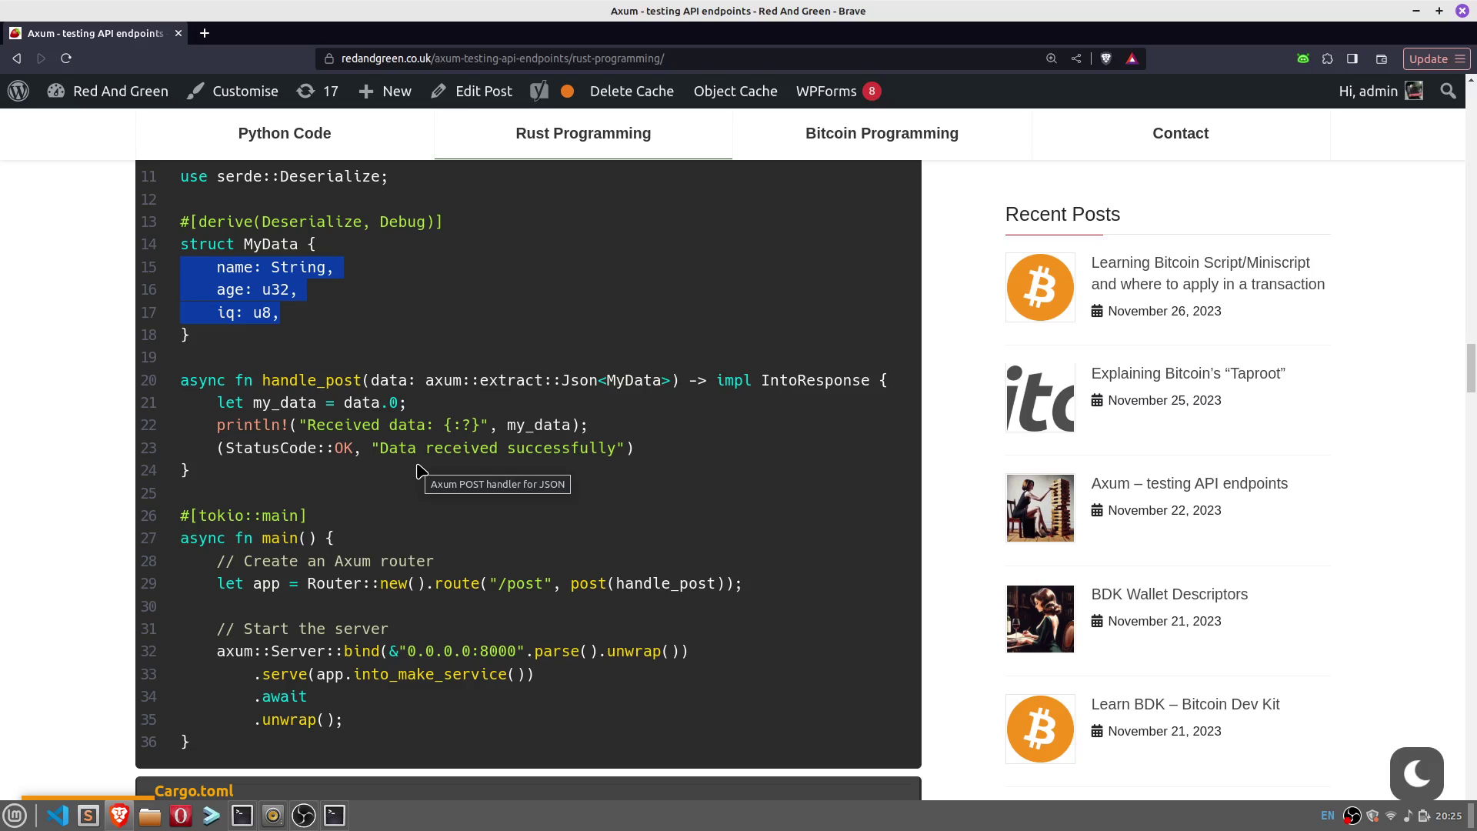
{"action": "scroll", "coordinate": [418, 472], "scroll_direction": "up", "scroll_amount": 1}
{"action": "scroll", "coordinate": [418, 471], "scroll_direction": "up", "scroll_amount": 5}
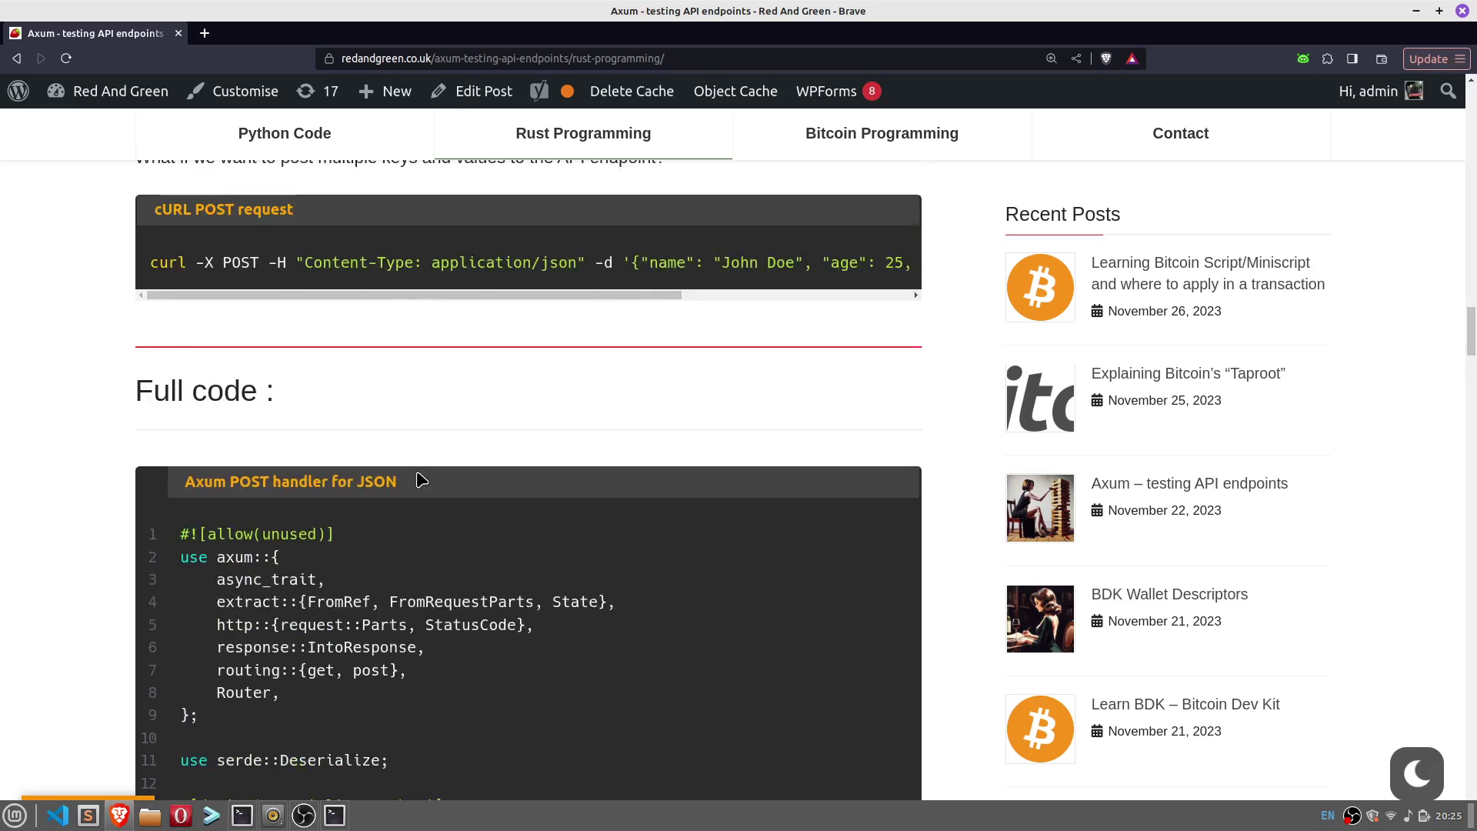
{"action": "scroll", "coordinate": [418, 471], "scroll_direction": "up", "scroll_amount": 5}
{"action": "scroll", "coordinate": [418, 471], "scroll_direction": "up", "scroll_amount": 4}
{"action": "scroll", "coordinate": [418, 471], "scroll_direction": "up", "scroll_amount": 1}
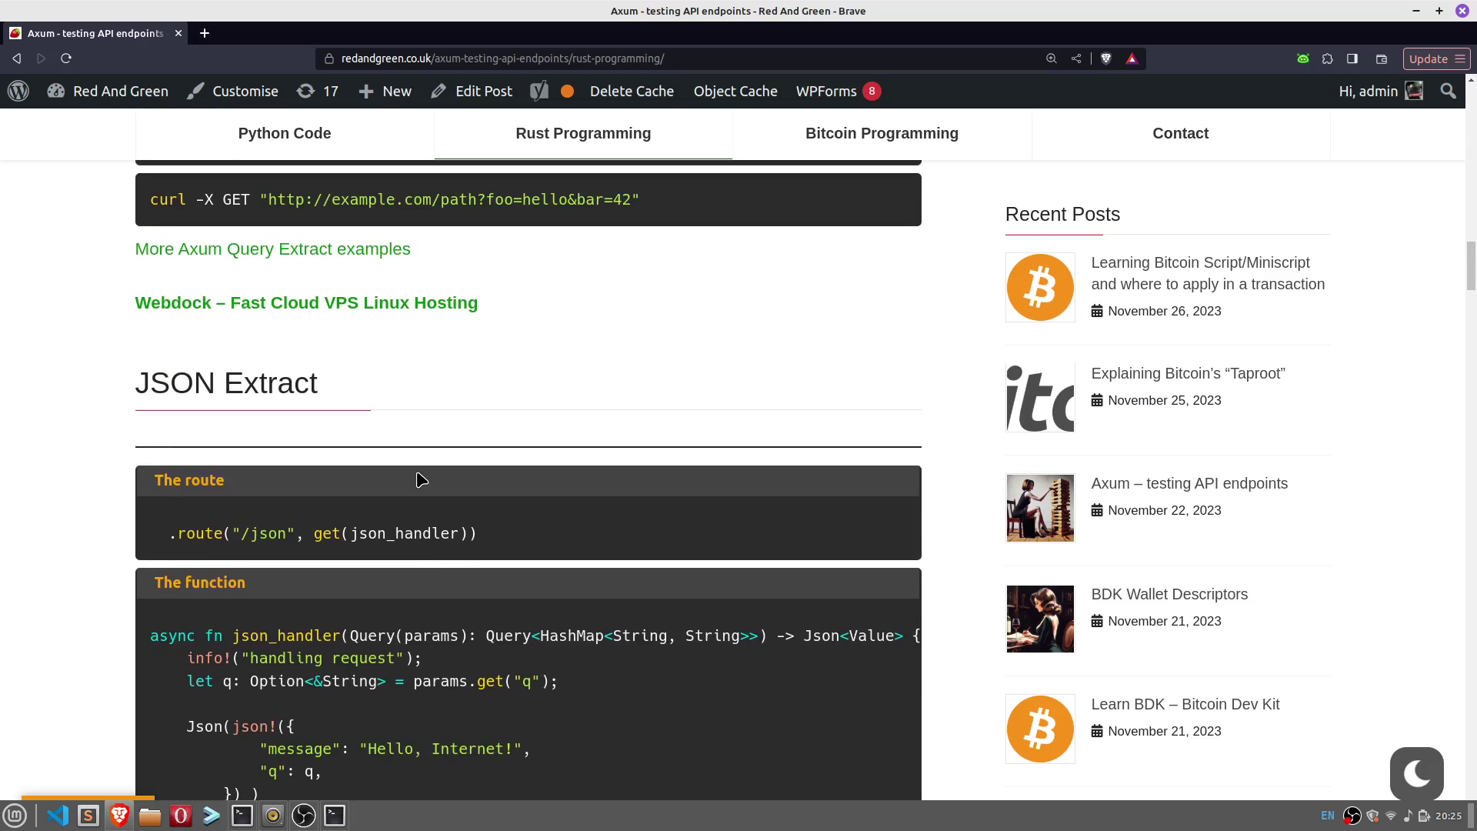
{"action": "scroll", "coordinate": [417, 471], "scroll_direction": "down", "scroll_amount": 1}
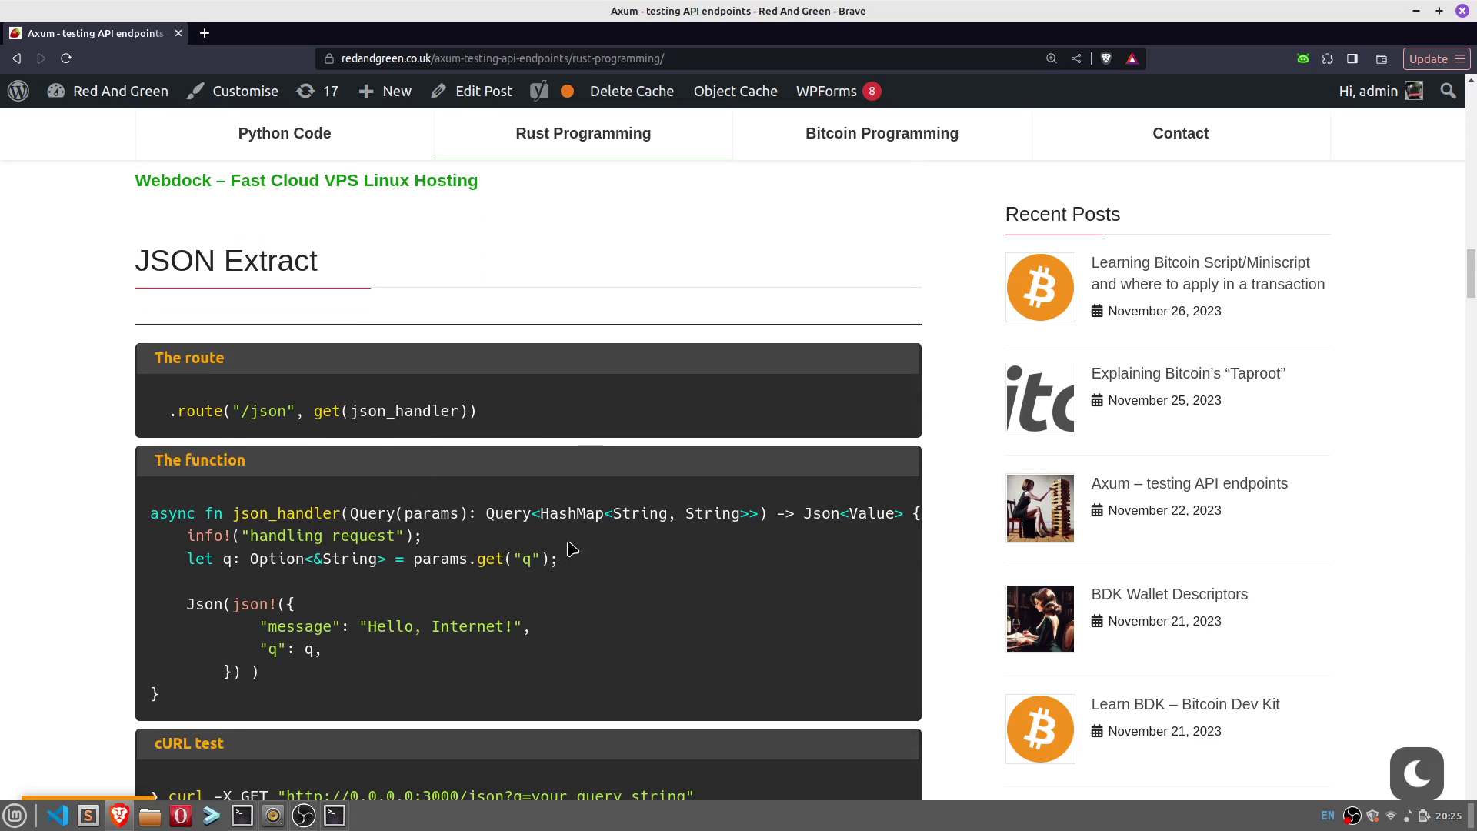
{"action": "scroll", "coordinate": [542, 376], "scroll_direction": "up", "scroll_amount": 3}
{"action": "scroll", "coordinate": [544, 374], "scroll_direction": "up", "scroll_amount": 2}
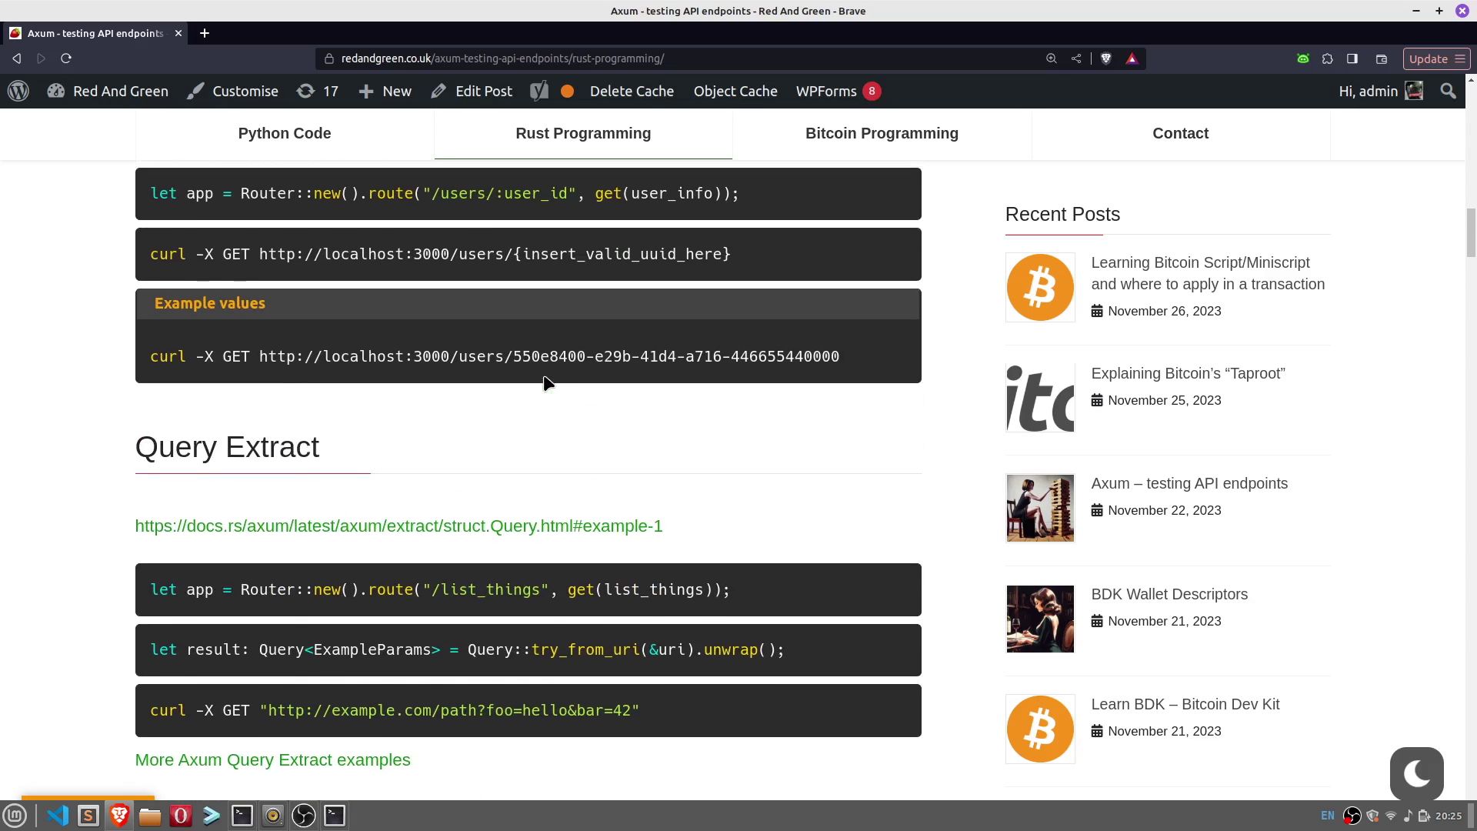
{"action": "scroll", "coordinate": [547, 378], "scroll_direction": "up", "scroll_amount": 2}
{"action": "scroll", "coordinate": [546, 383], "scroll_direction": "up", "scroll_amount": 1}
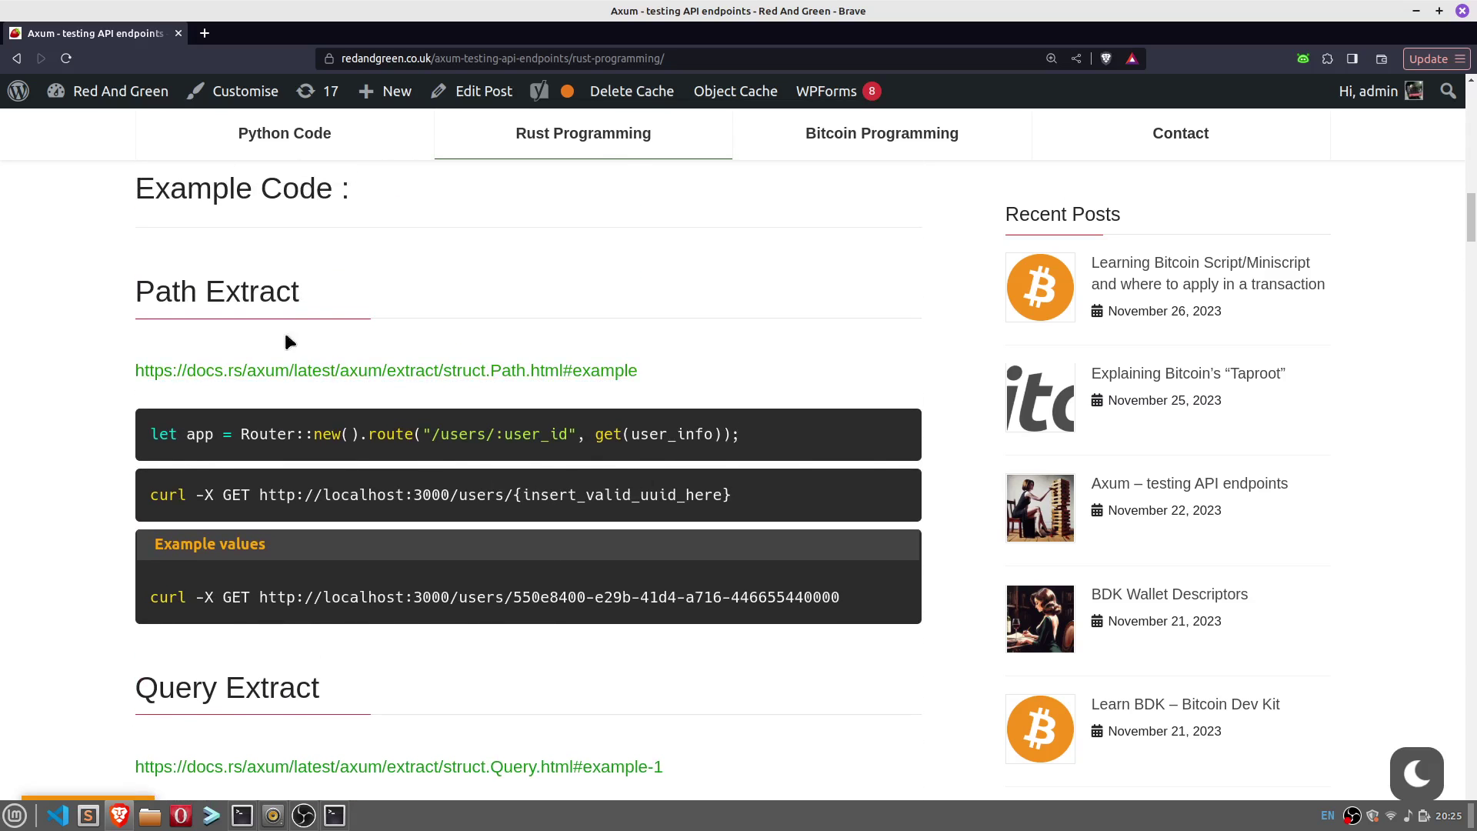
{"action": "scroll", "coordinate": [448, 488], "scroll_direction": "down", "scroll_amount": 5}
{"action": "scroll", "coordinate": [448, 489], "scroll_direction": "down", "scroll_amount": 5}
{"action": "scroll", "coordinate": [447, 489], "scroll_direction": "down", "scroll_amount": 2}
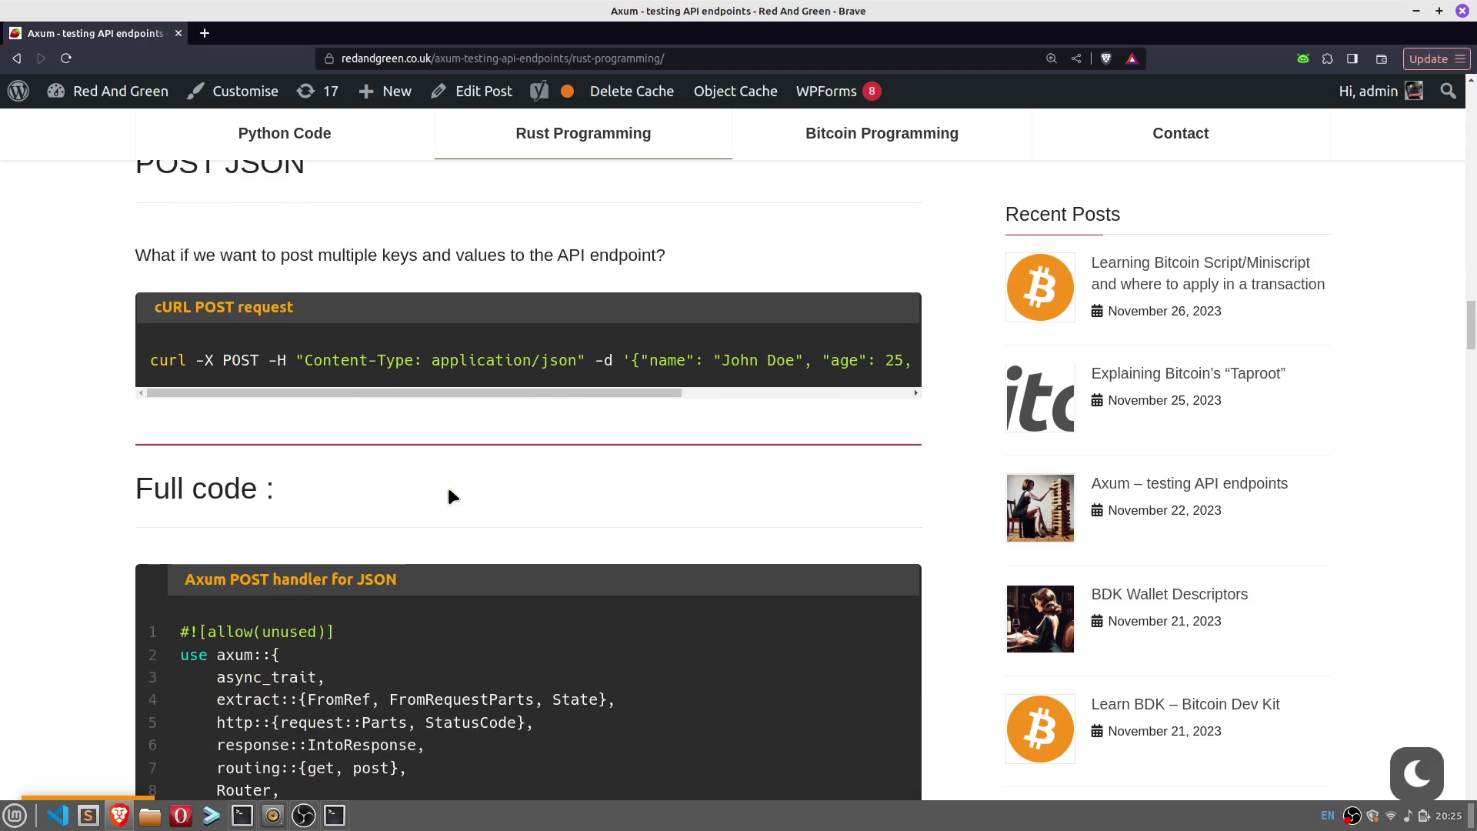
Return from Brave to Neovim showing src/main.rs with MyData and handle_post.
{"action": "key", "text": "alt+Tab"}
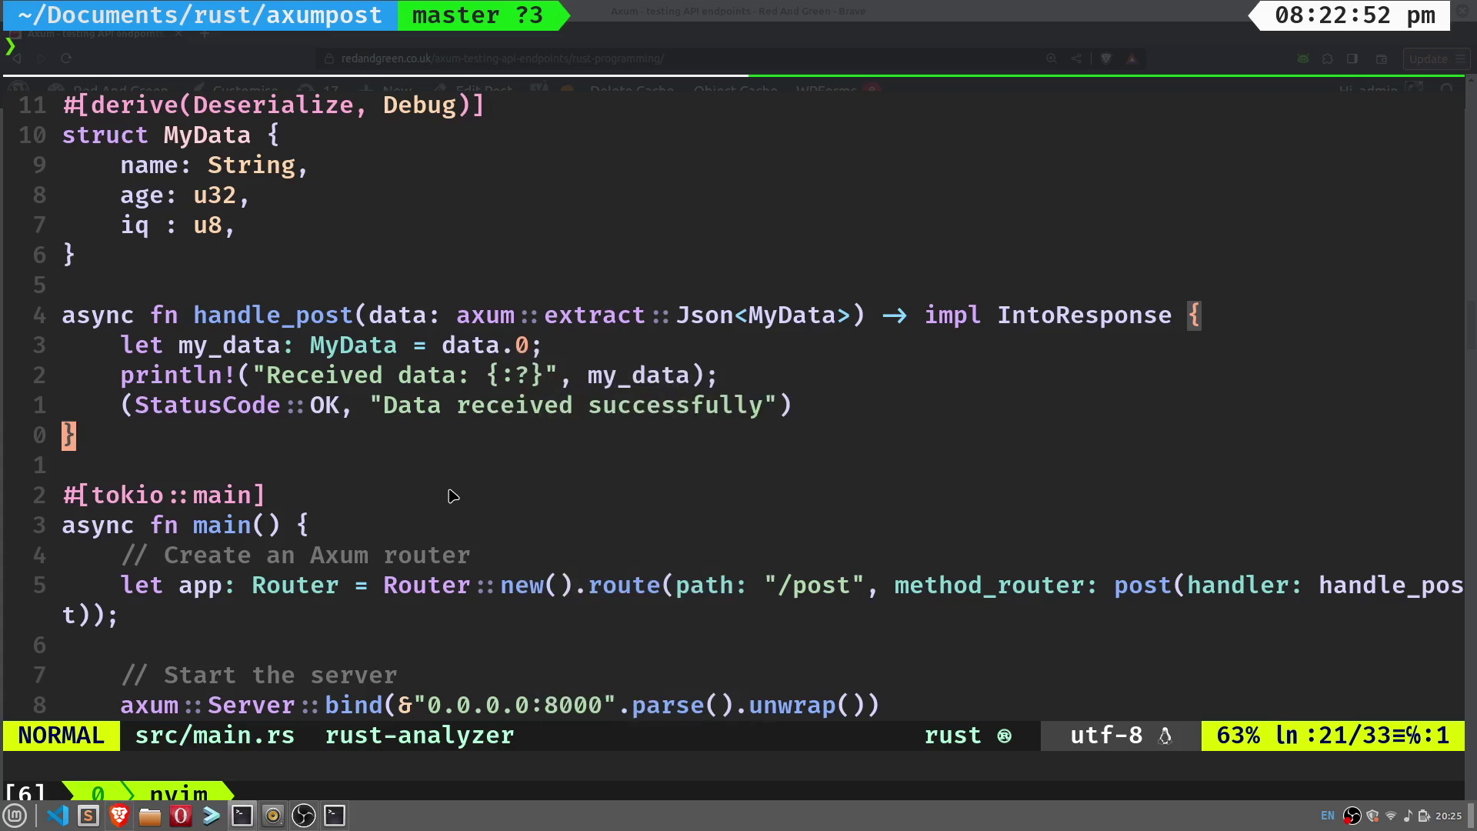